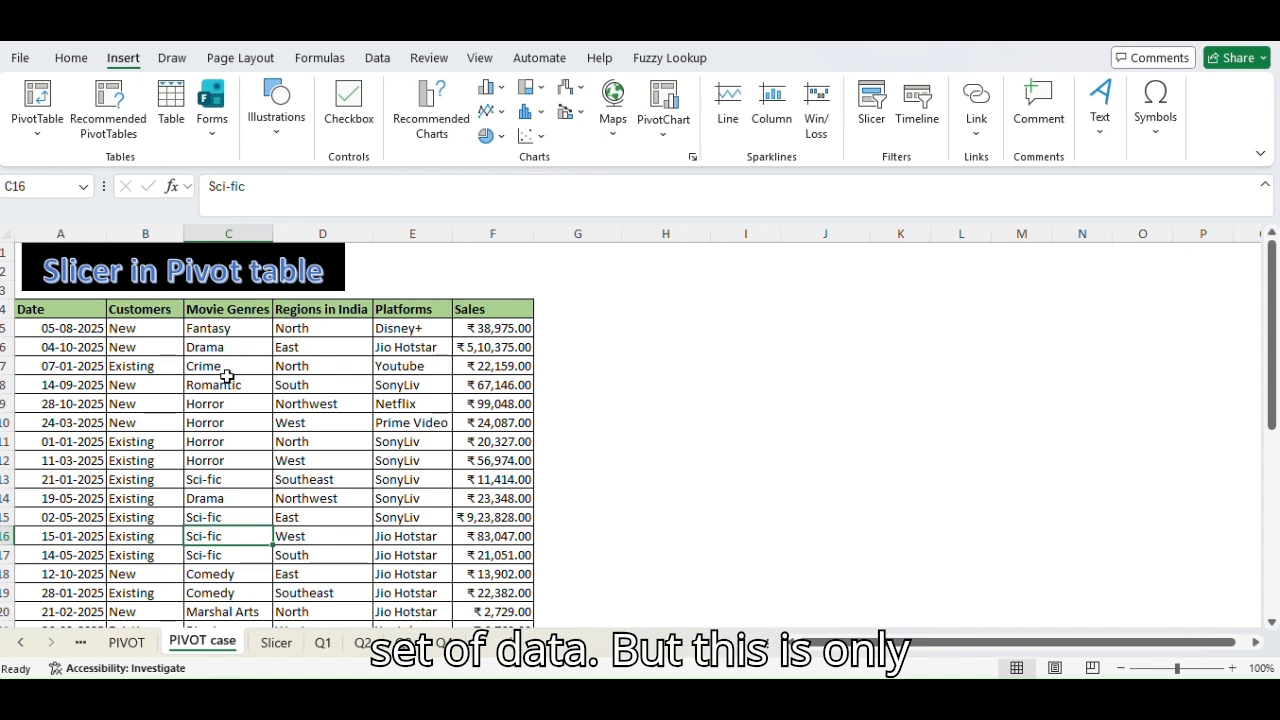
- Try to insert a slicer for the plain sales data range and look for tables in the workbook's data model
{"action": "left_click", "coordinate": [210, 368]}
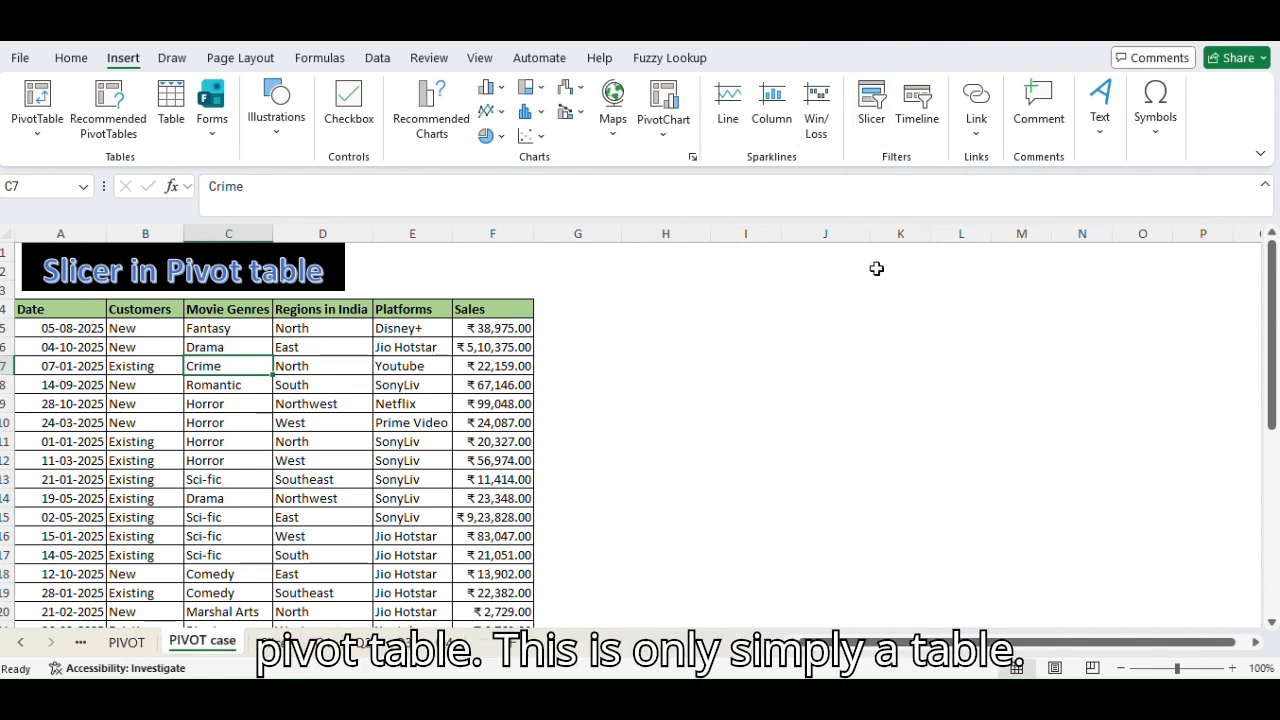
{"action": "left_click", "coordinate": [377, 437]}
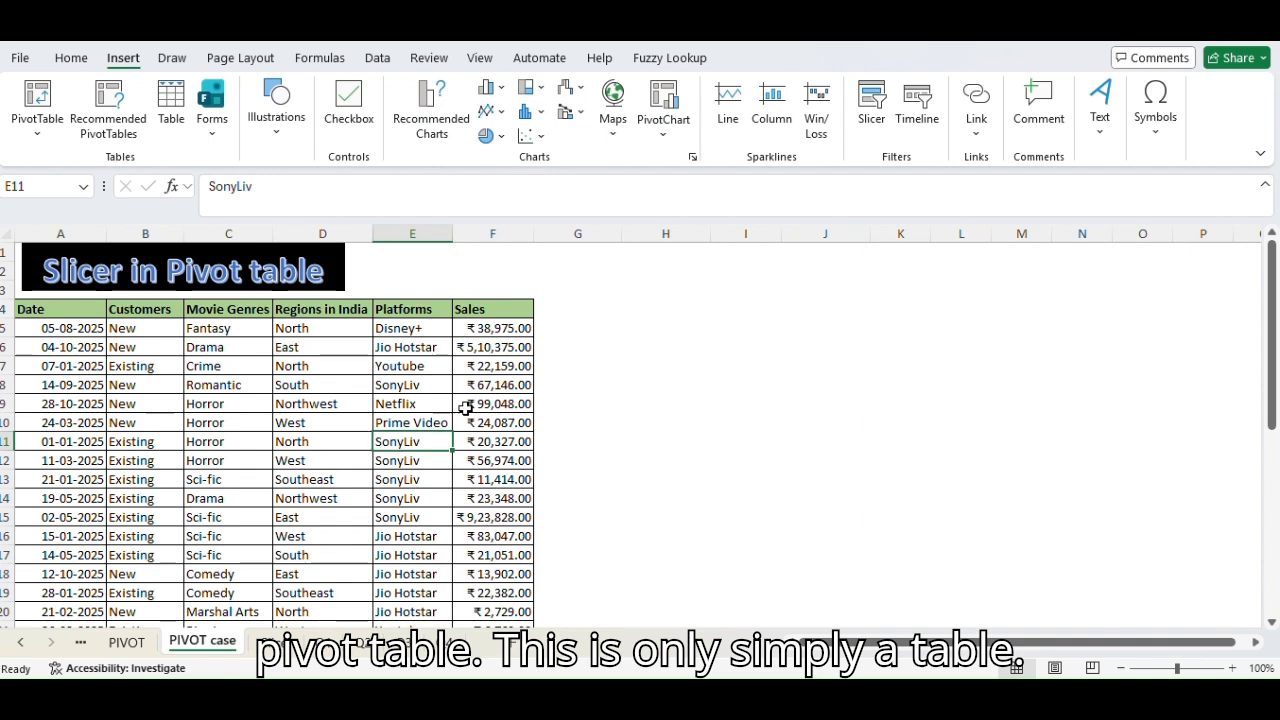
{"action": "left_click", "coordinate": [880, 103]}
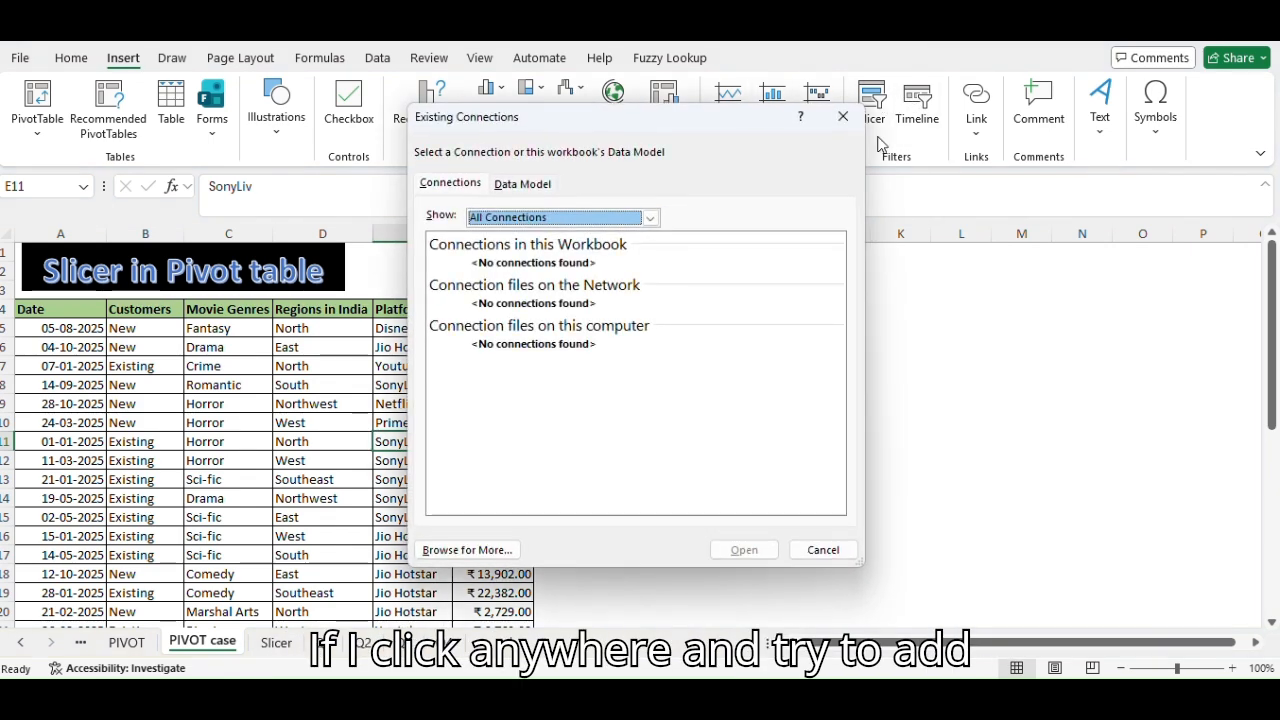
{"action": "left_click", "coordinate": [538, 186]}
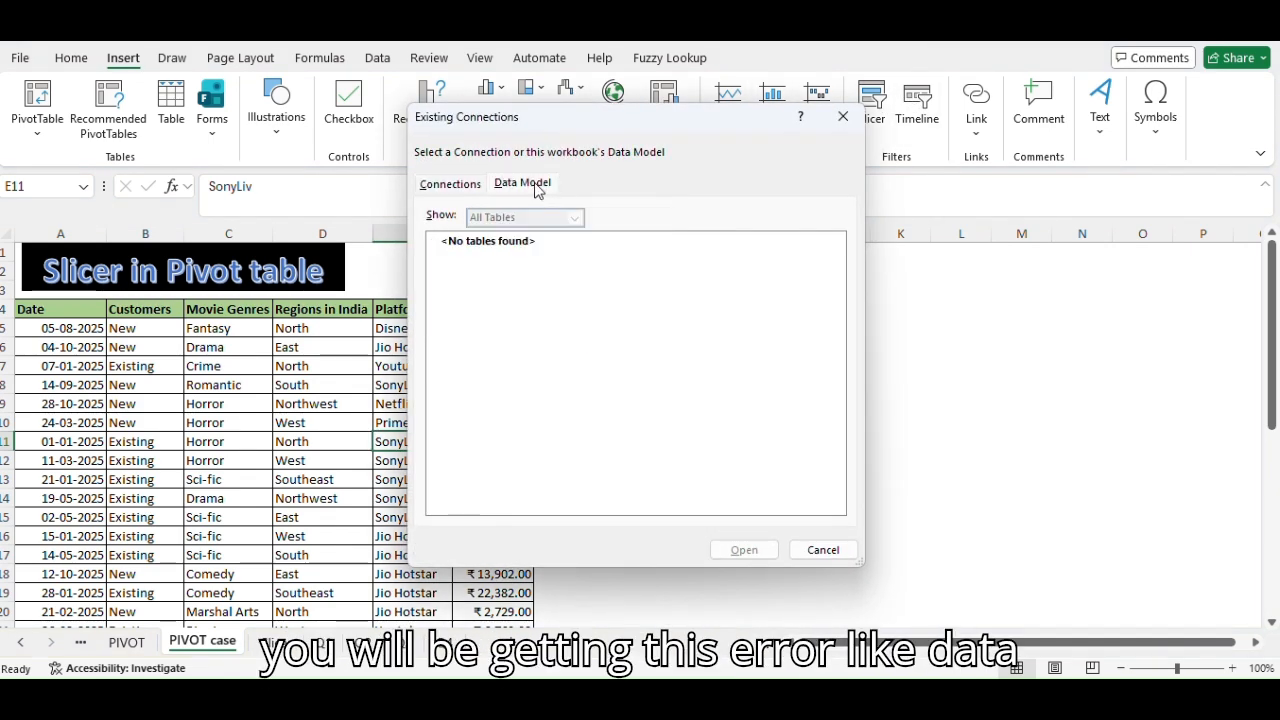
{"action": "left_click", "coordinate": [823, 550]}
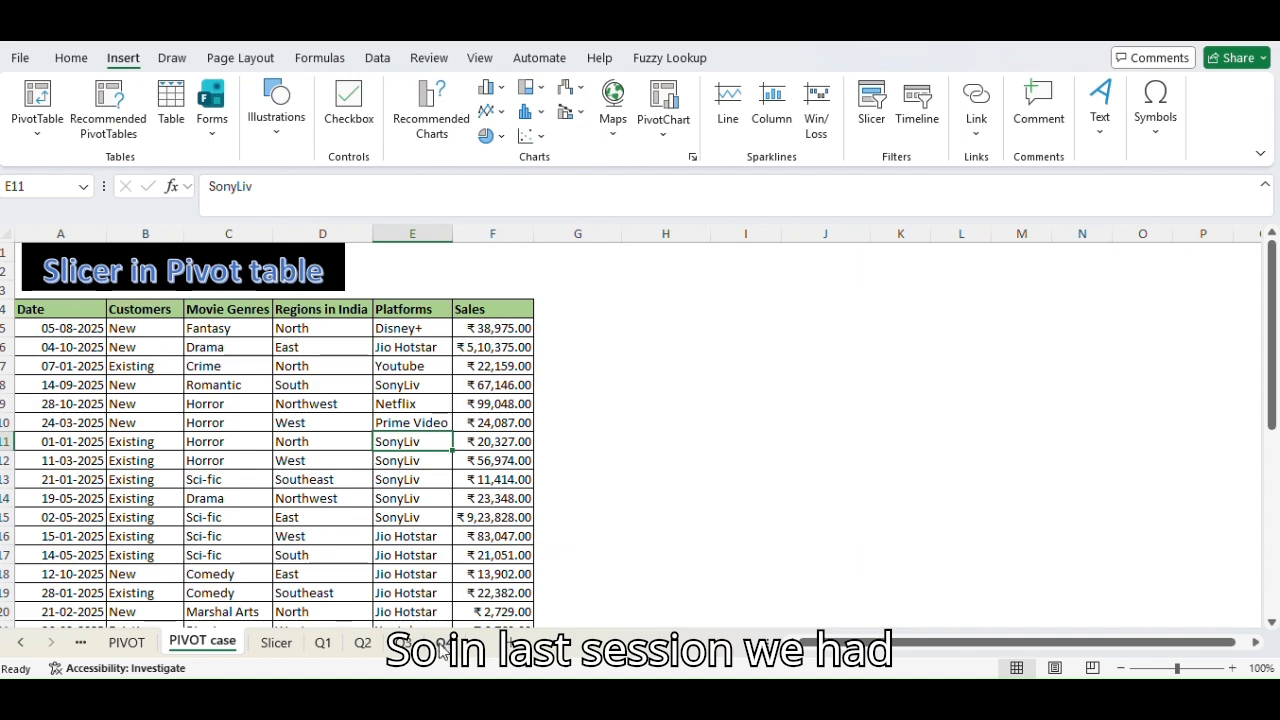
- Go to the Q4 sheet with the movie genre pivot table and hide its PivotTable Fields list
{"action": "left_click", "coordinate": [441, 648]}
{"action": "left_click", "coordinate": [505, 516]}
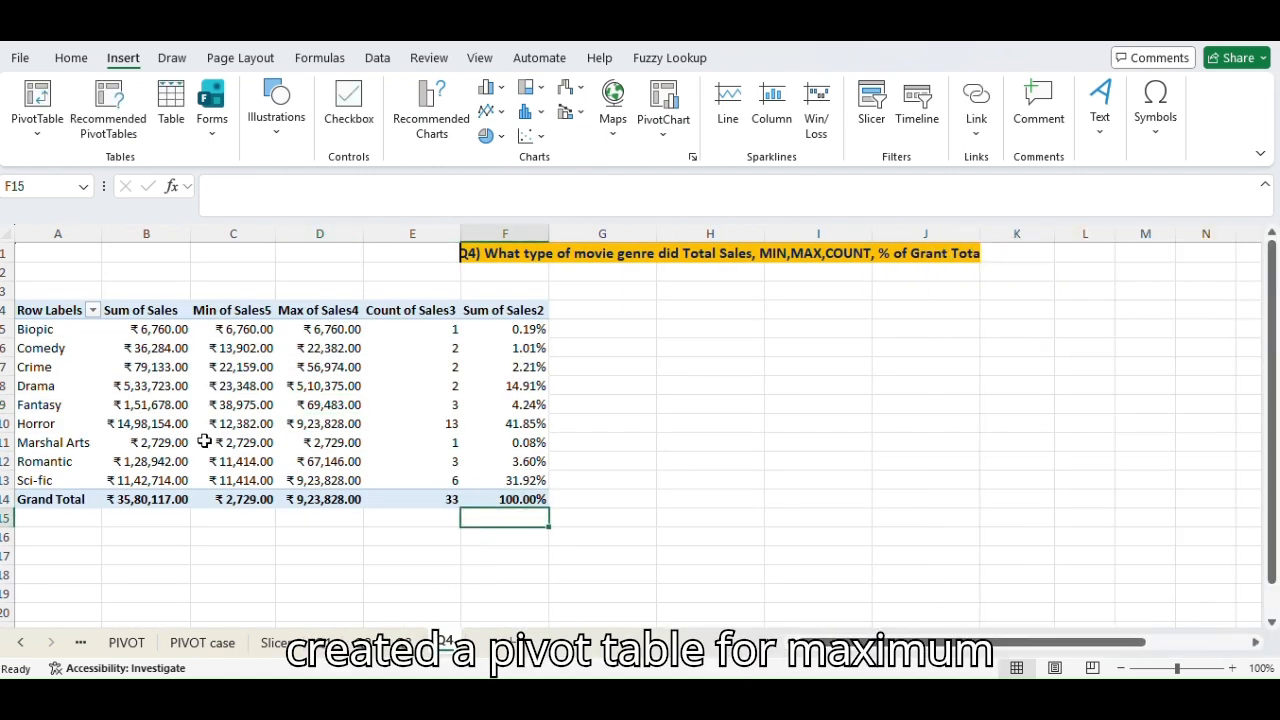
{"action": "left_click", "coordinate": [200, 404]}
{"action": "left_click", "coordinate": [35, 343]}
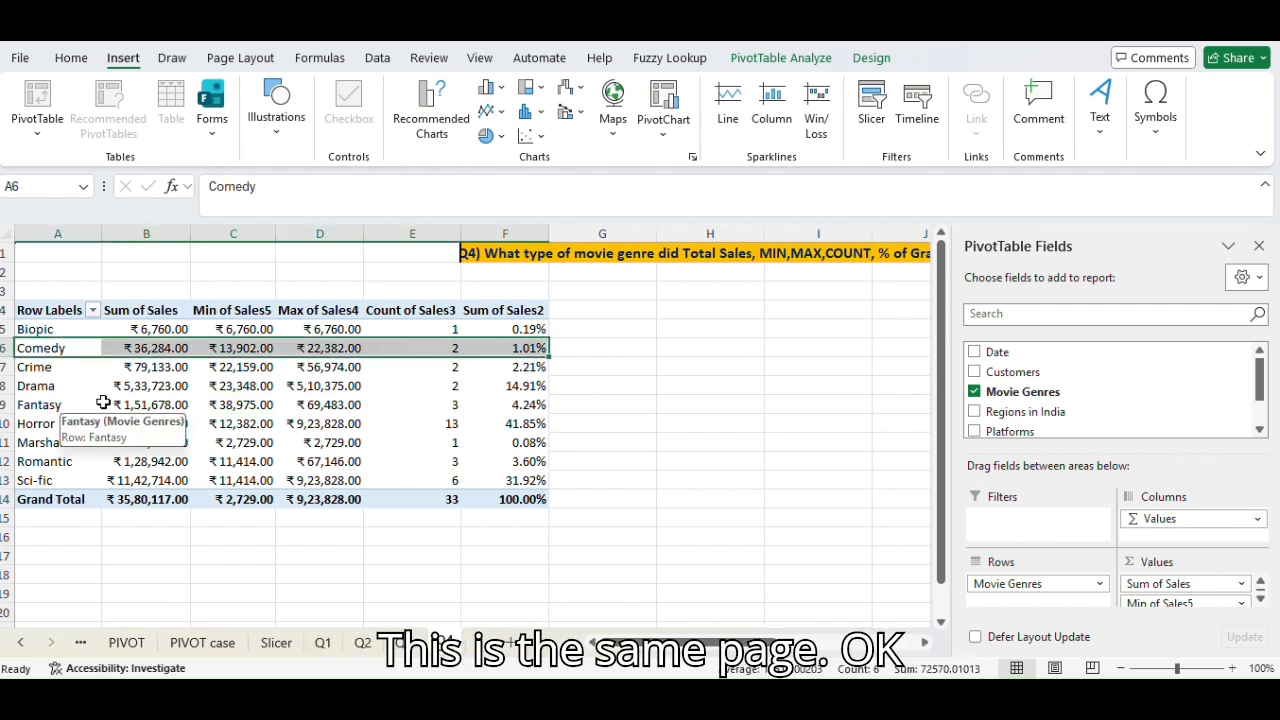
{"action": "left_click", "coordinate": [1259, 246]}
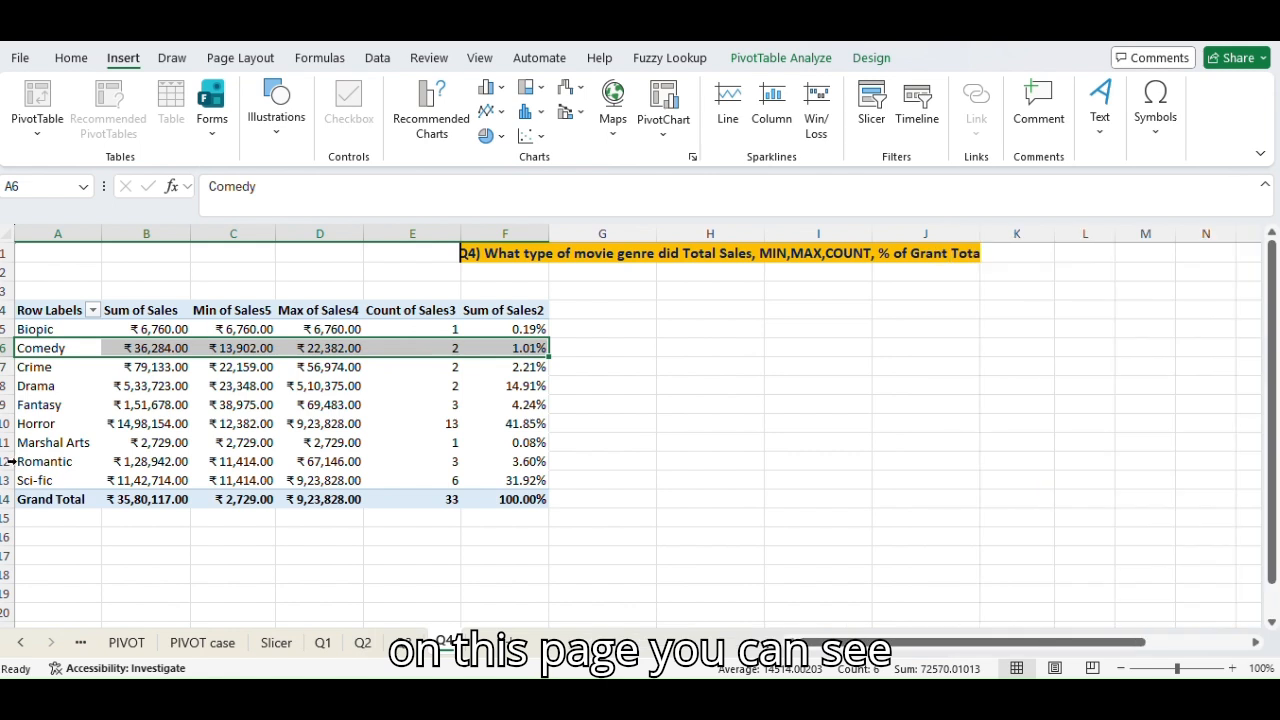
{"action": "left_click", "coordinate": [84, 461]}
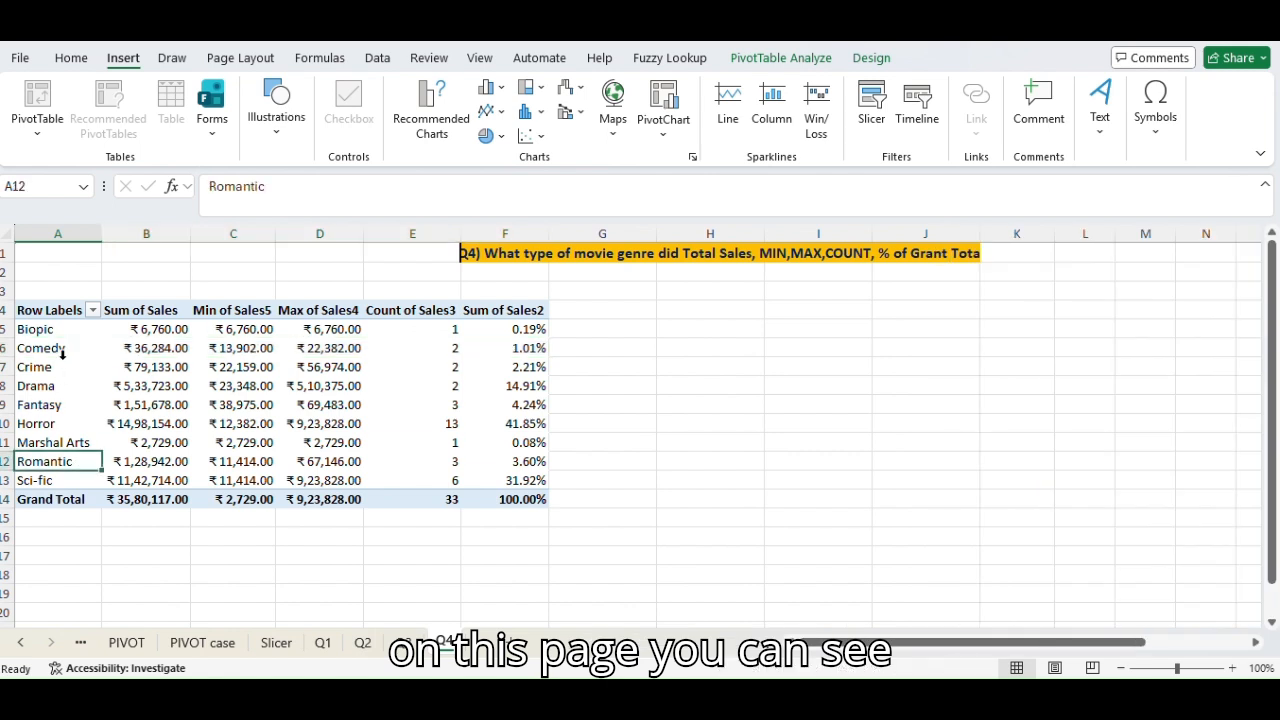
- Filter the pivot table's row labels to only the Comedy genre and undo that filter
{"action": "left_click", "coordinate": [96, 304]}
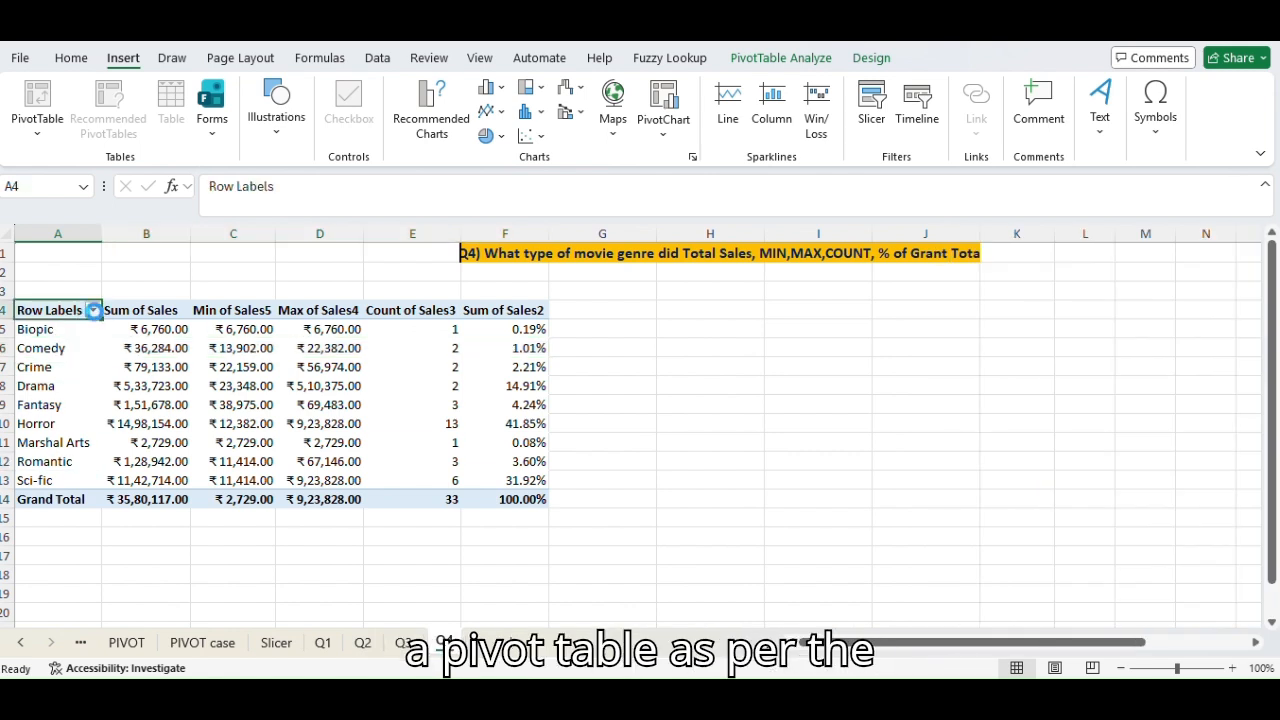
{"action": "left_click", "coordinate": [93, 311]}
{"action": "left_click", "coordinate": [157, 477]}
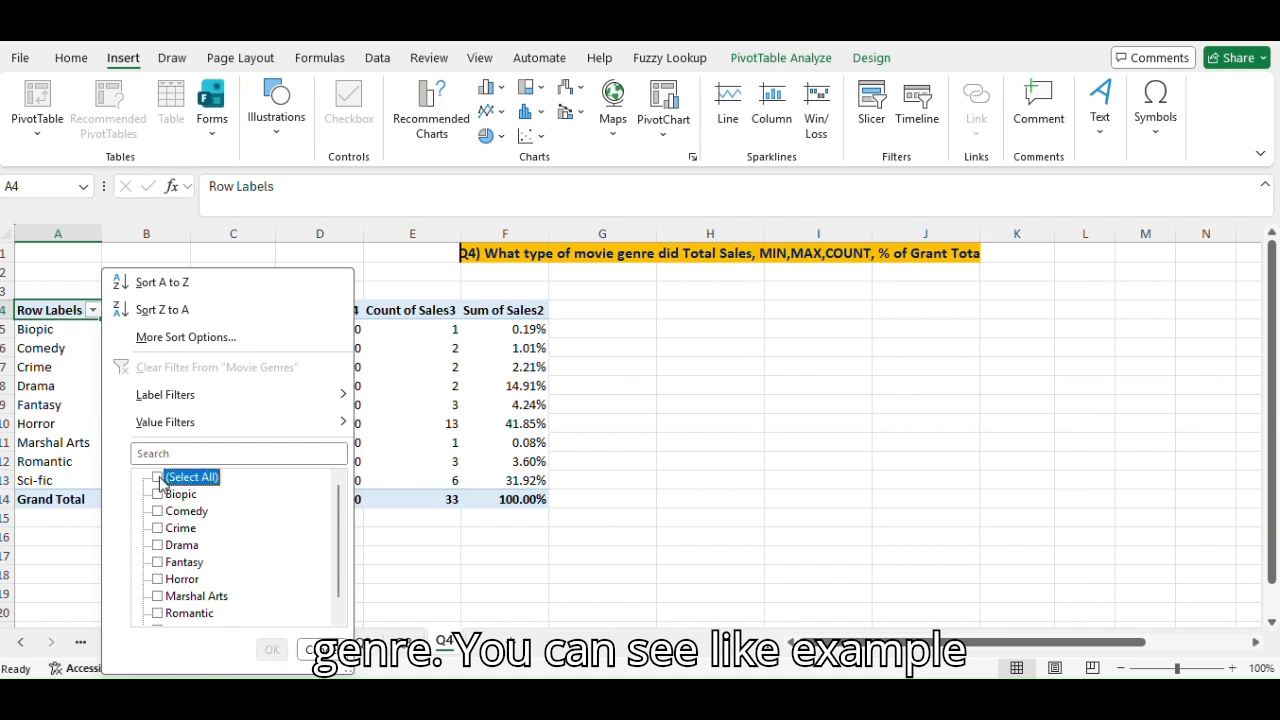
{"action": "left_click", "coordinate": [158, 511]}
{"action": "left_click", "coordinate": [272, 650]}
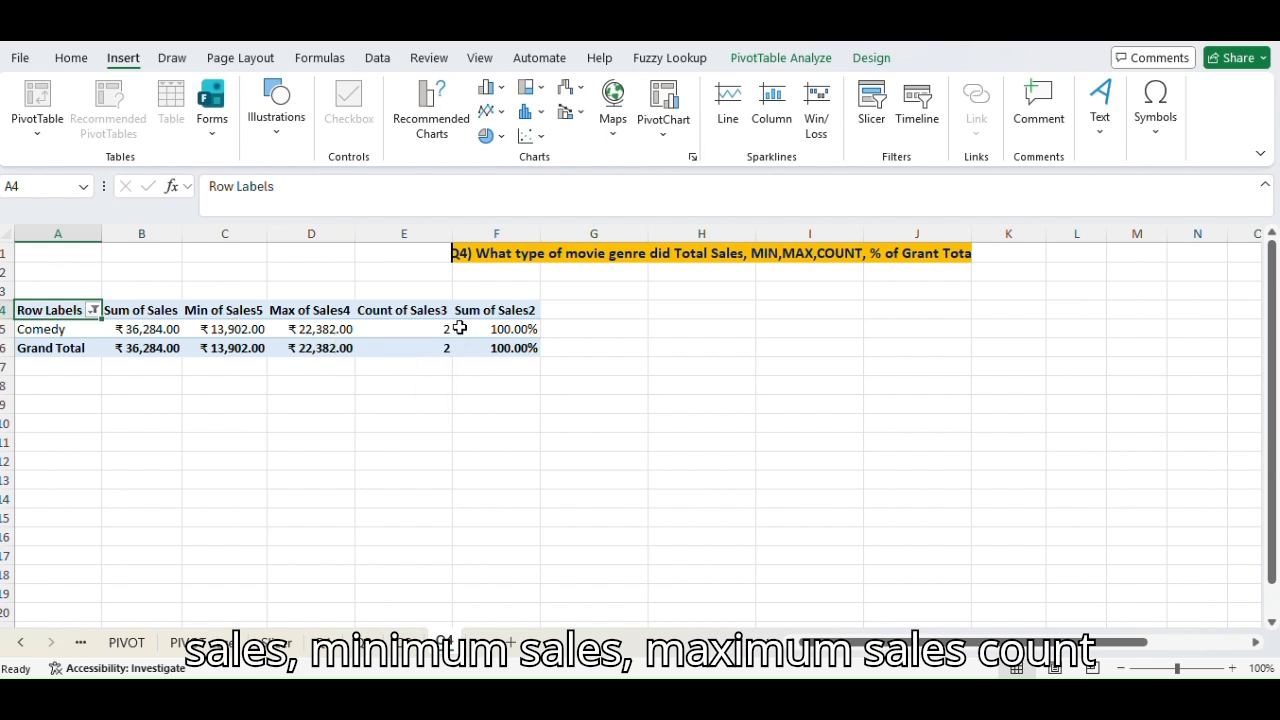
{"action": "mouse_move", "coordinate": [438, 326]}
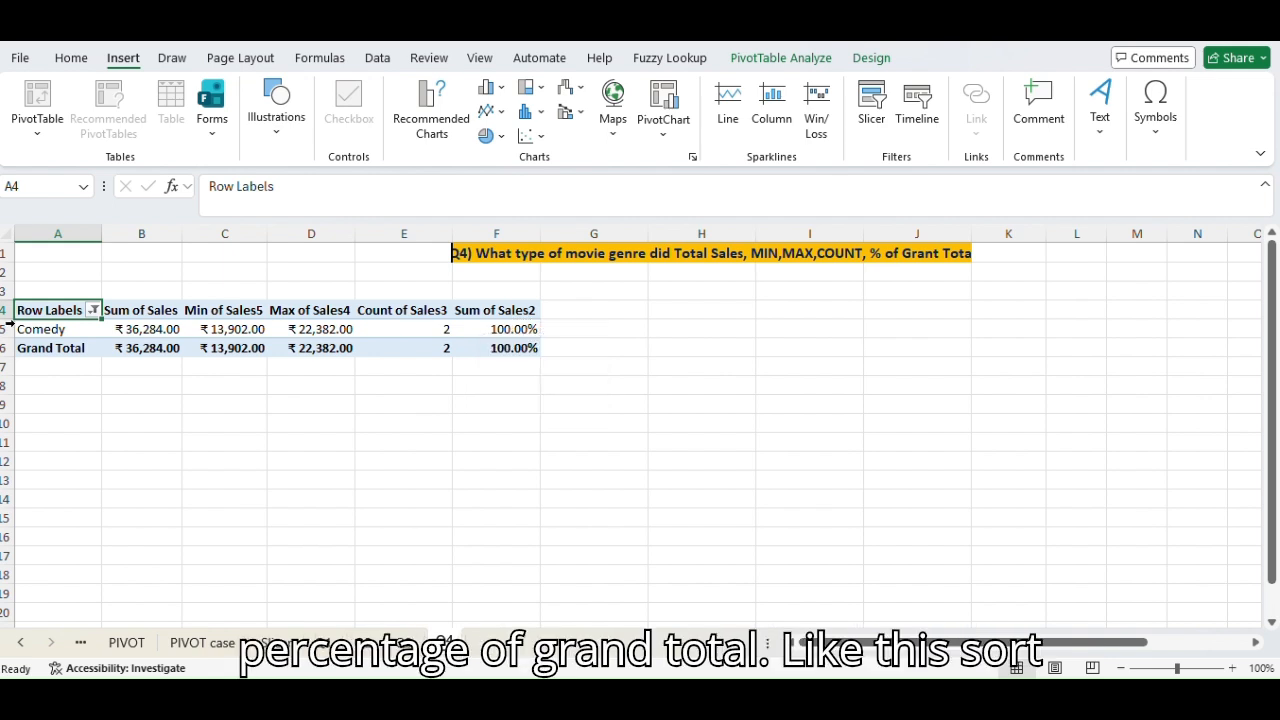
{"action": "key", "text": "ctrl+z"}
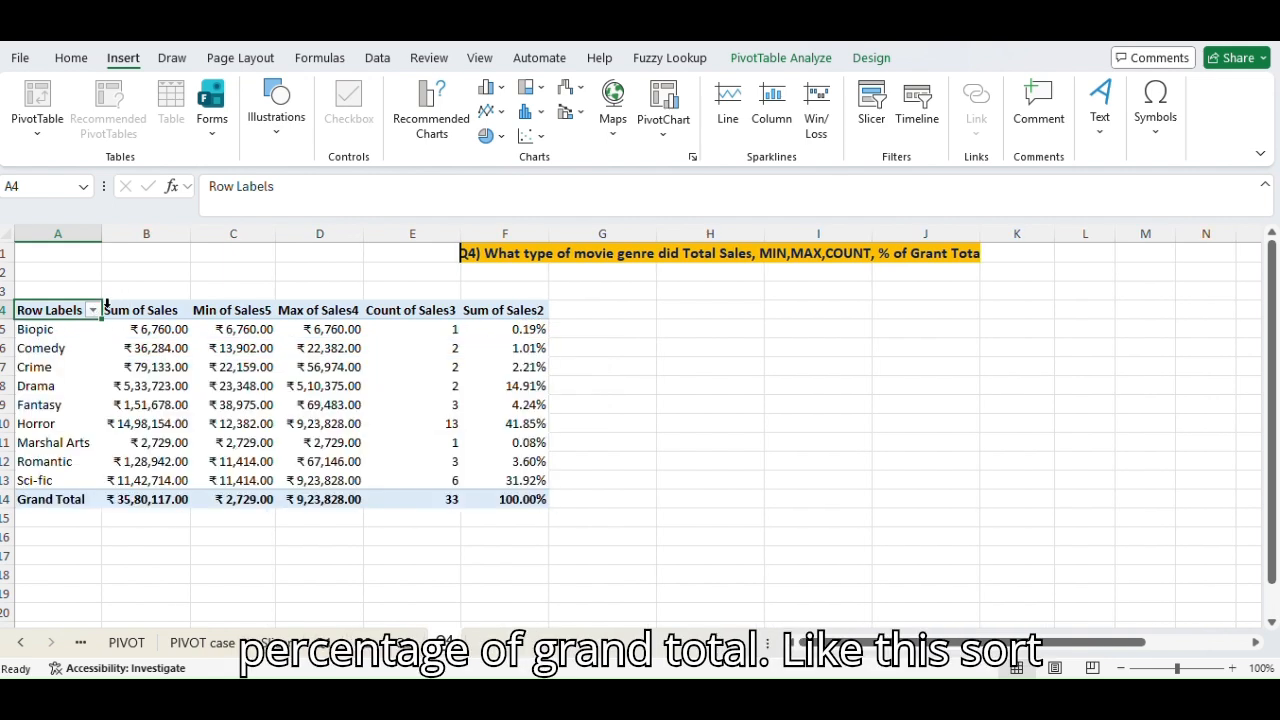
- Insert a Movie Genres slicer for the Q4 pivot table and place it clear of the table, around columns I and J
{"action": "left_click", "coordinate": [238, 456]}
{"action": "left_click", "coordinate": [98, 369]}
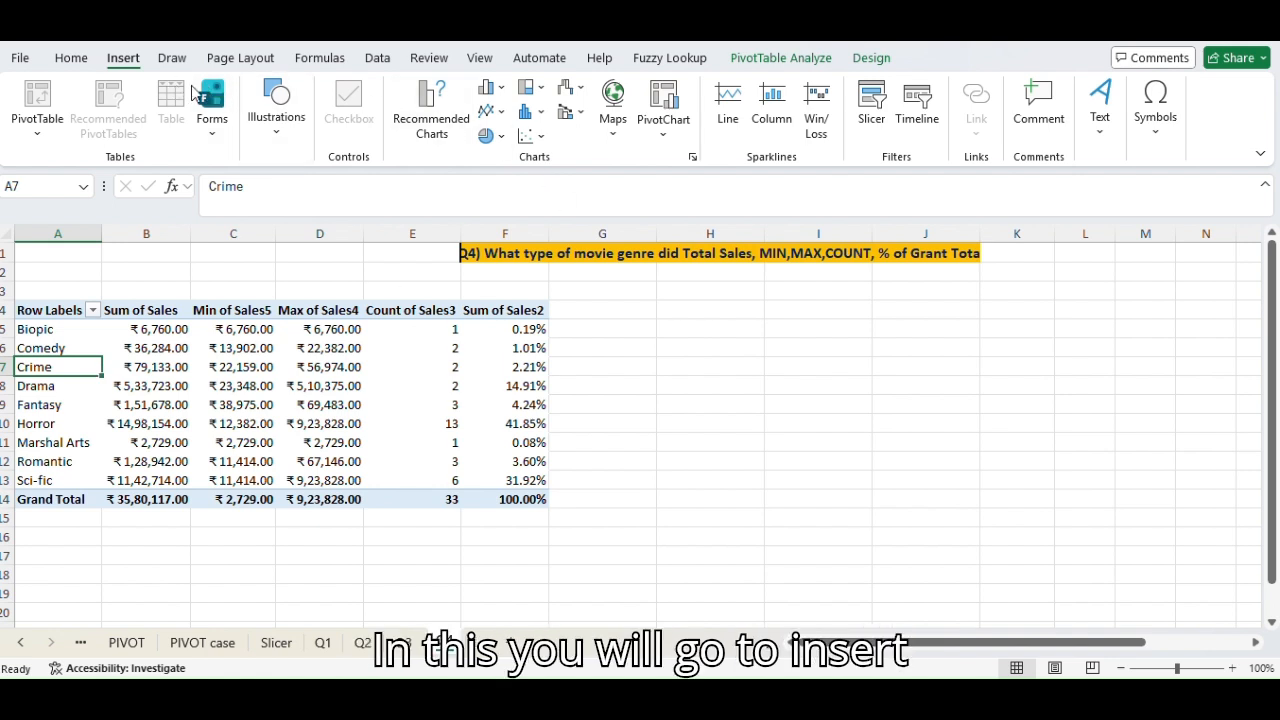
{"action": "left_click", "coordinate": [873, 108]}
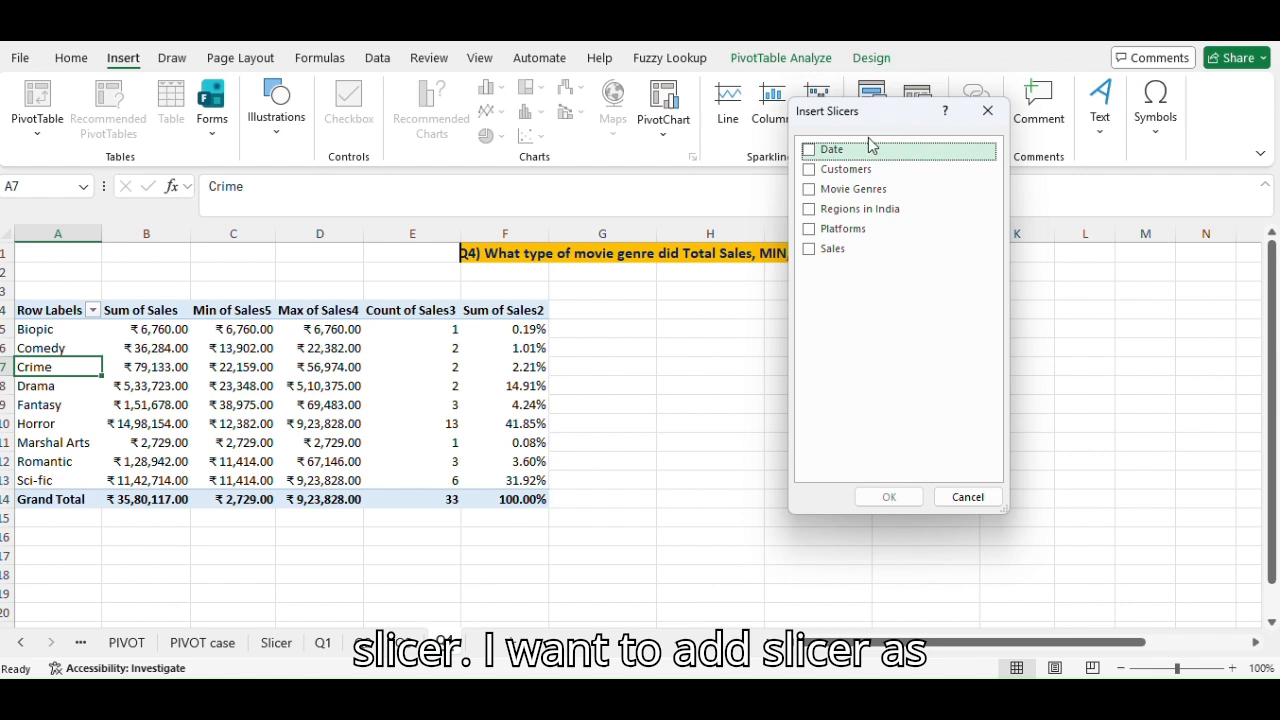
{"action": "left_click", "coordinate": [808, 189]}
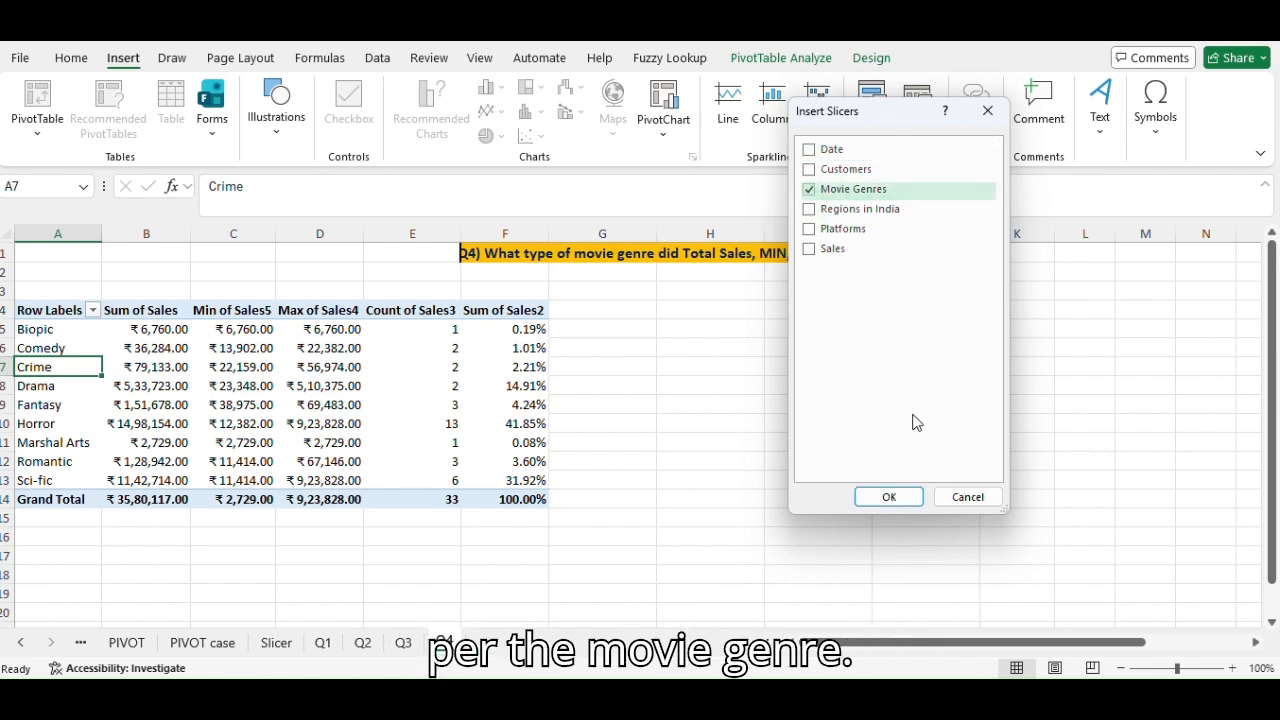
{"action": "left_click", "coordinate": [888, 497]}
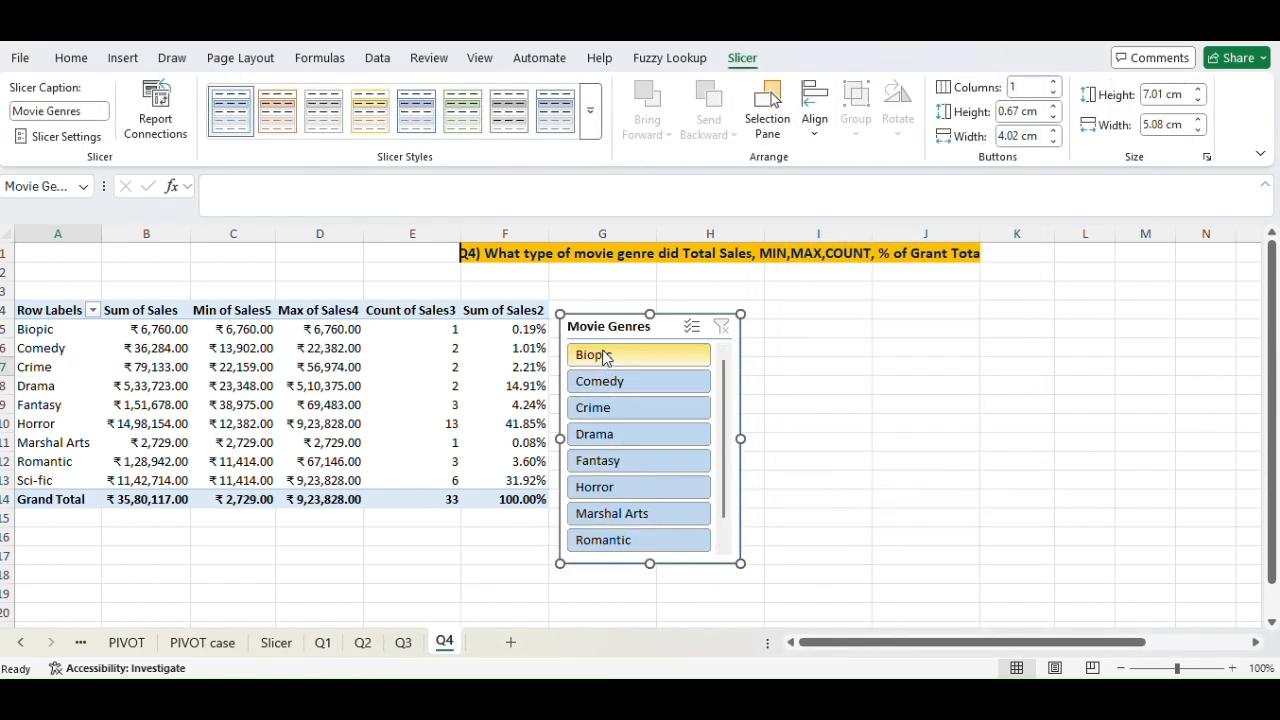
{"action": "left_click_drag", "start_coordinate": [629, 326], "coordinate": [903, 294]}
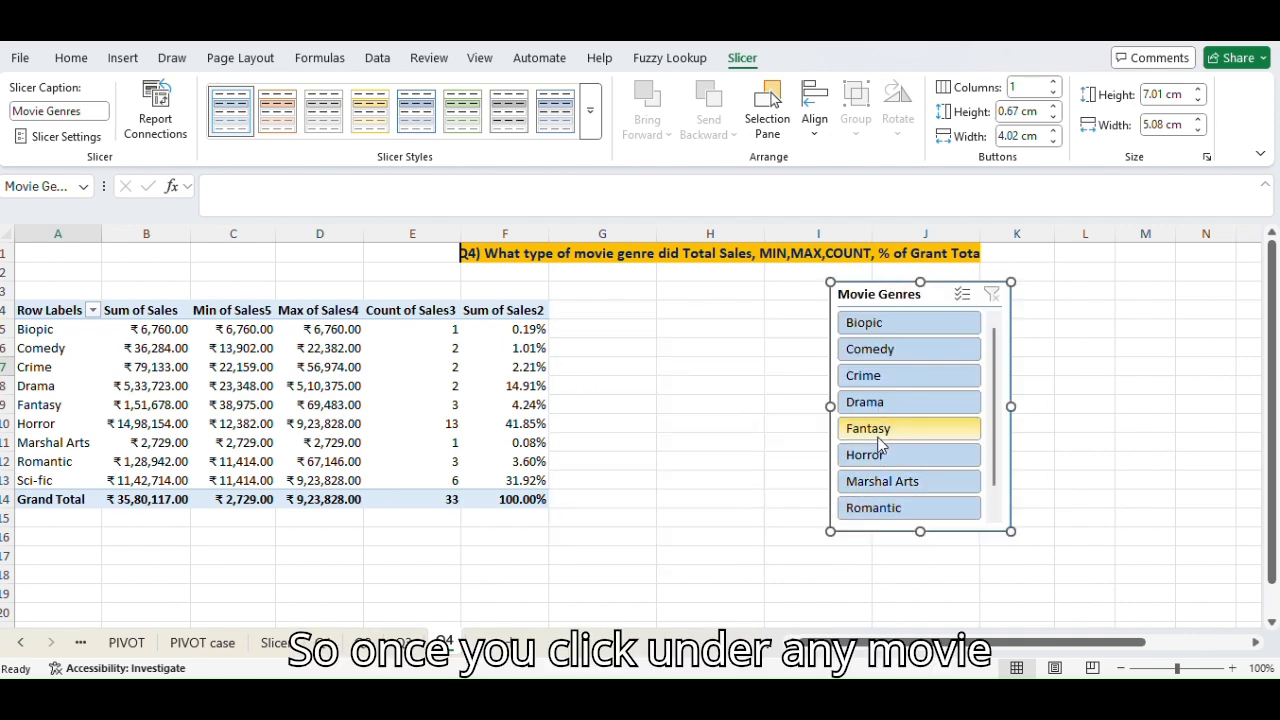
- Filter the pivot table with the Movie Genres slicer by Drama, Romantic, Comedy, Crime and Horror, one at a time
{"action": "left_click", "coordinate": [878, 404]}
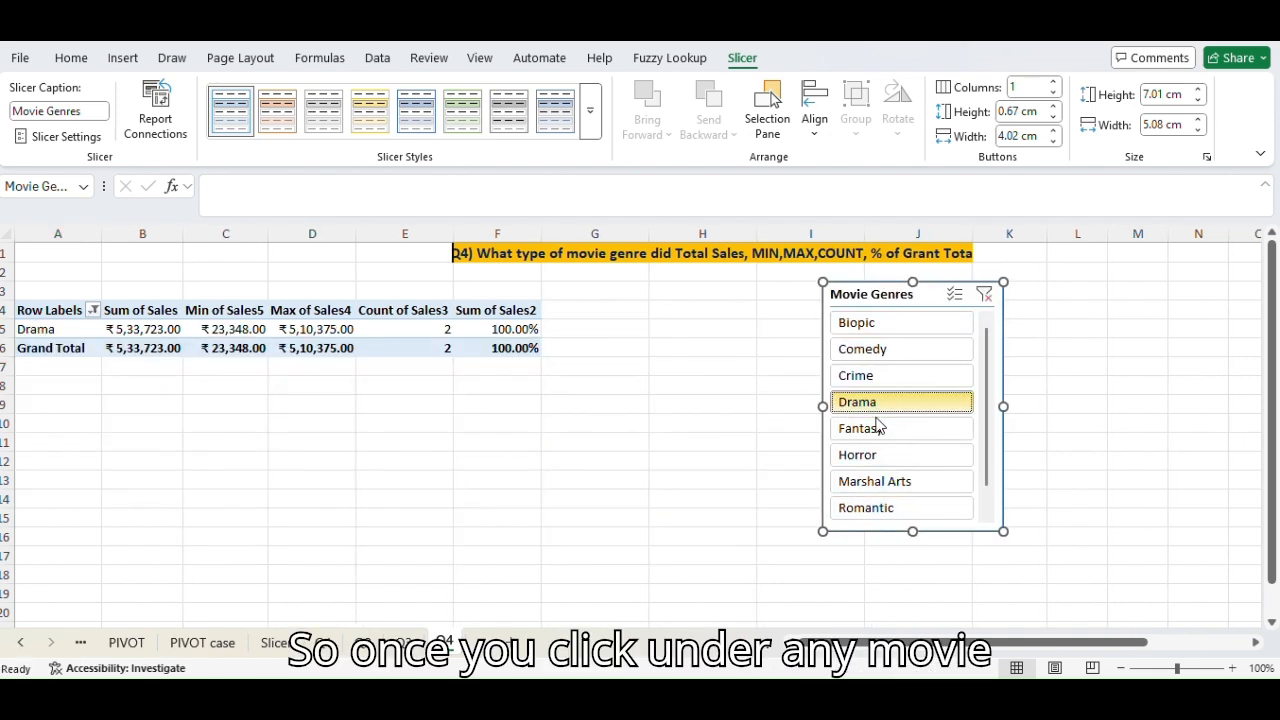
{"action": "left_click", "coordinate": [886, 508]}
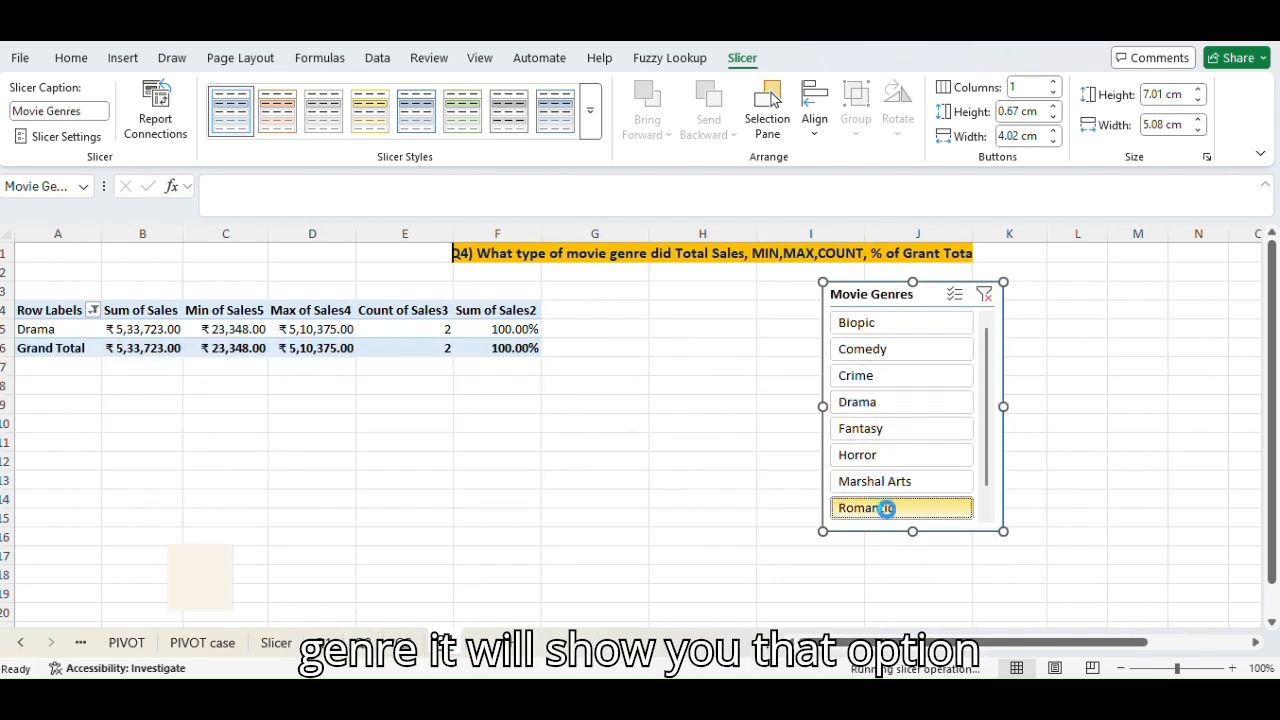
{"action": "left_click", "coordinate": [889, 350]}
{"action": "left_click", "coordinate": [883, 376]}
{"action": "left_click", "coordinate": [862, 455]}
- Filter the pivot table to Comedy, Fantasy, Marshal Arts and Biopic together using the Movie Genres slicer
{"action": "left_click", "coordinate": [866, 355]}
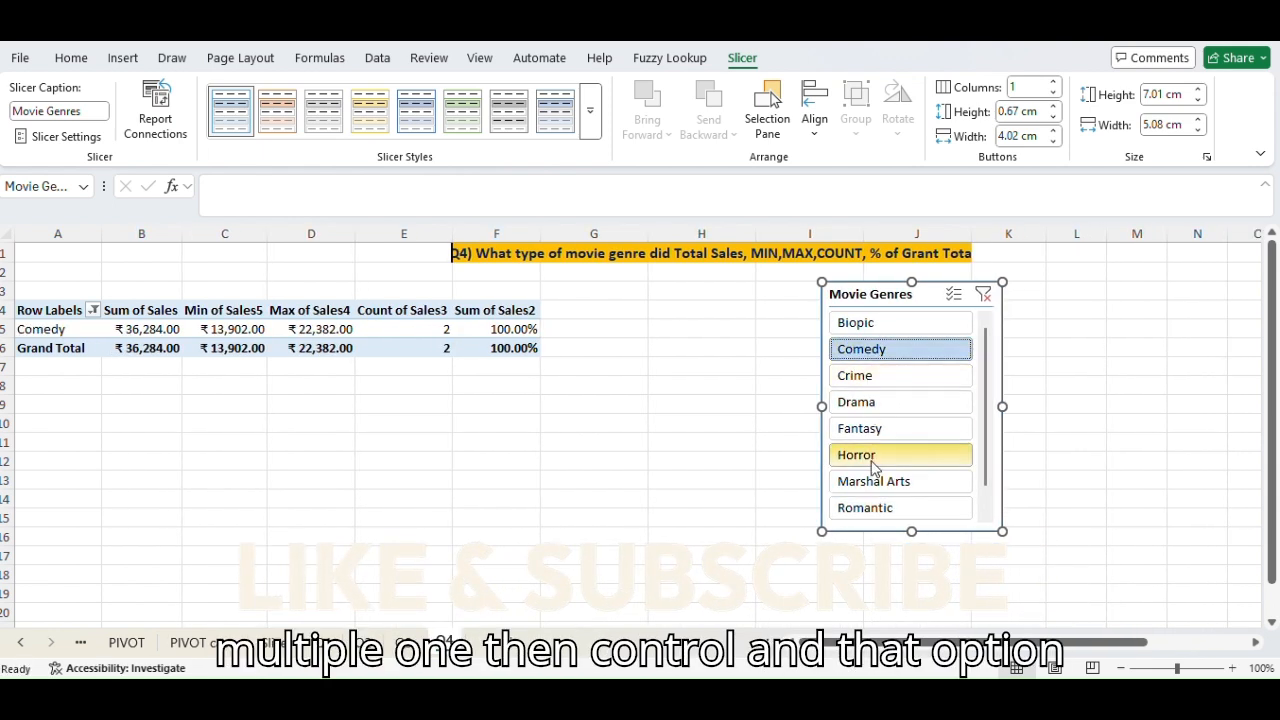
{"action": "left_click", "coordinate": [872, 436], "text": "ctrl"}
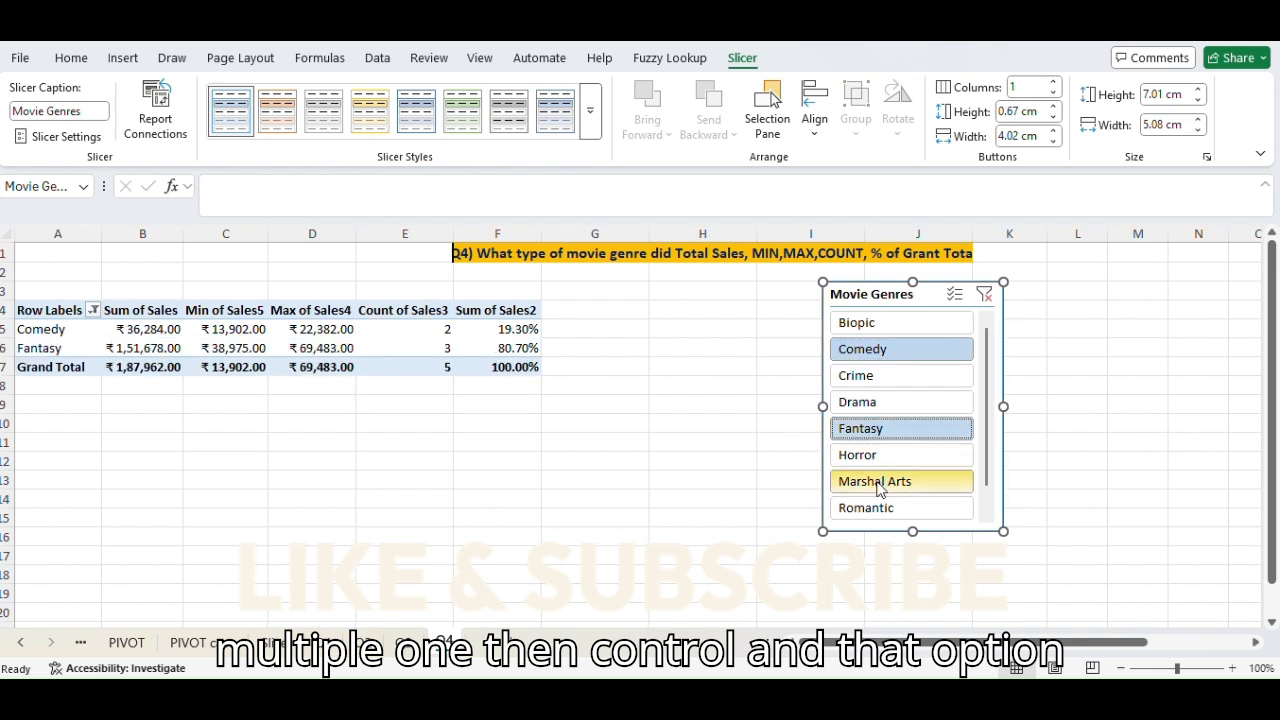
{"action": "left_click", "coordinate": [881, 483], "text": "ctrl"}
{"action": "left_click", "coordinate": [862, 324], "text": "ctrl"}
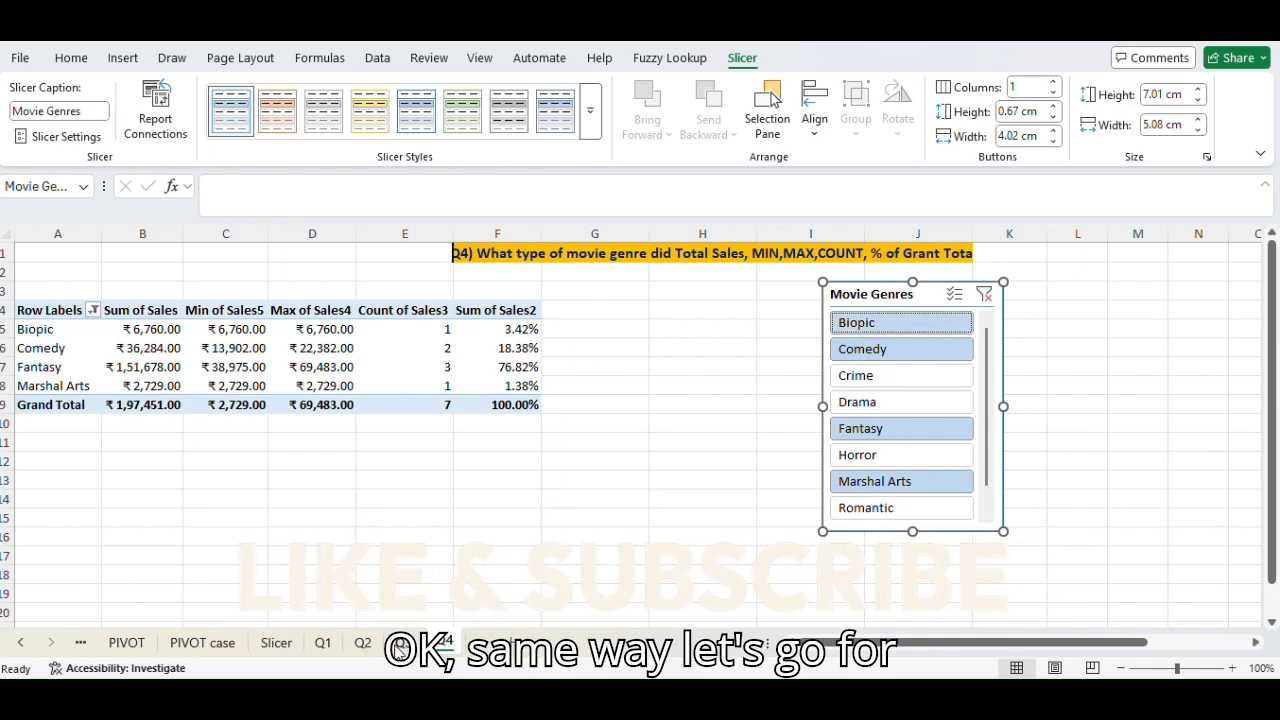
- Go to the Q3 sheet and insert a Platforms slicer for its platform and date-wise sales pivot table
{"action": "left_click", "coordinate": [443, 641]}
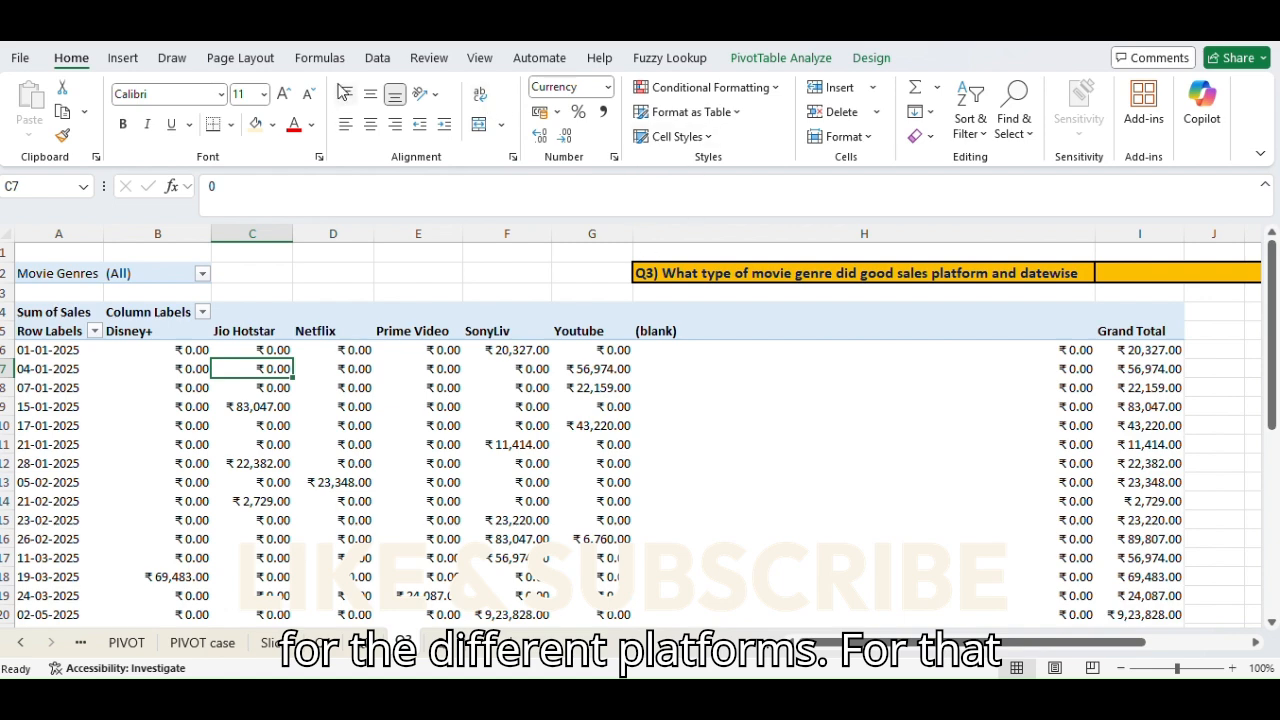
{"action": "left_click", "coordinate": [122, 58]}
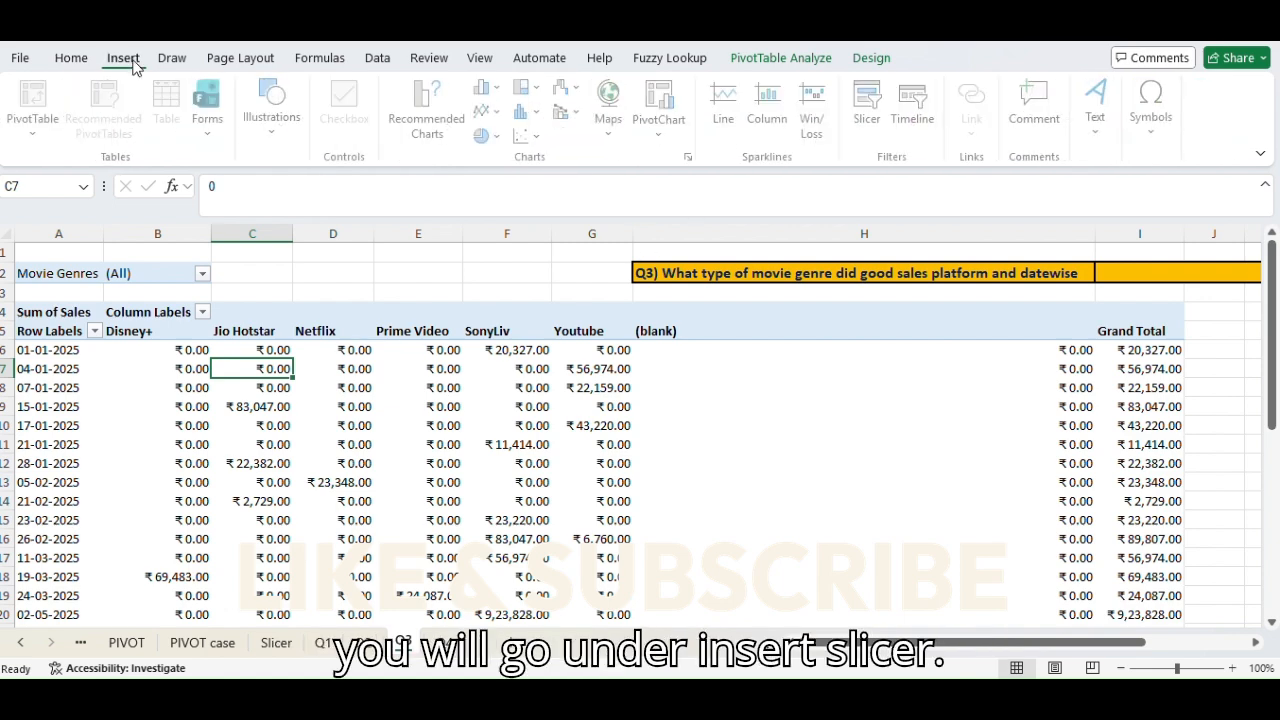
{"action": "left_click", "coordinate": [872, 100]}
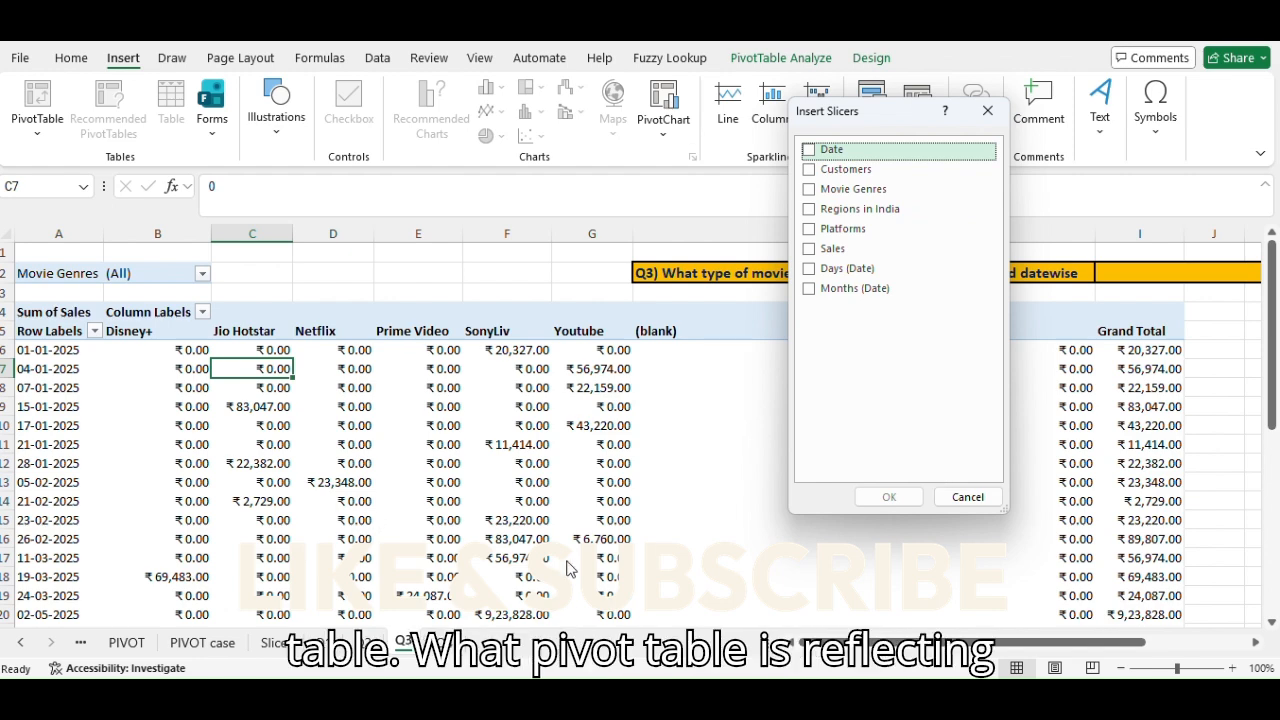
{"action": "left_click", "coordinate": [834, 232]}
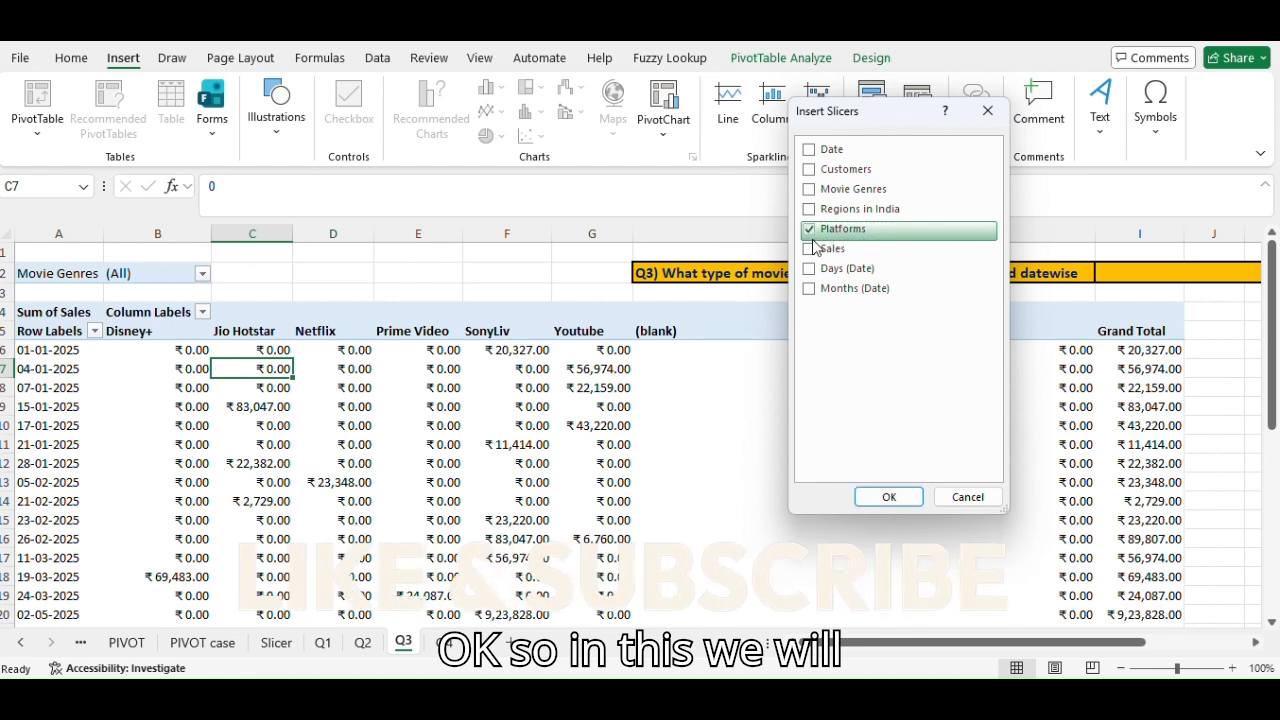
{"action": "left_click", "coordinate": [900, 505]}
- Move the Platforms slicer over columns C to E at the top of the sheet and toggle its multi-select option
{"action": "left_click_drag", "start_coordinate": [660, 329], "coordinate": [312, 285]}
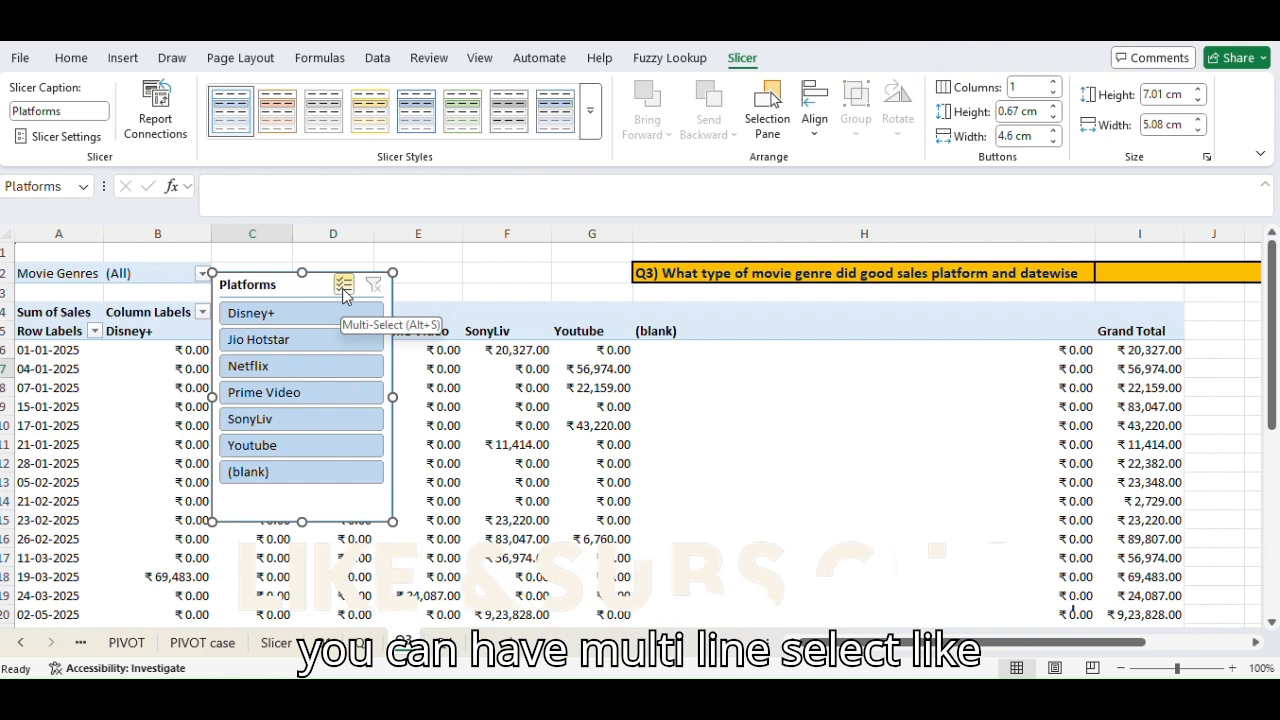
{"action": "left_click", "coordinate": [343, 287]}
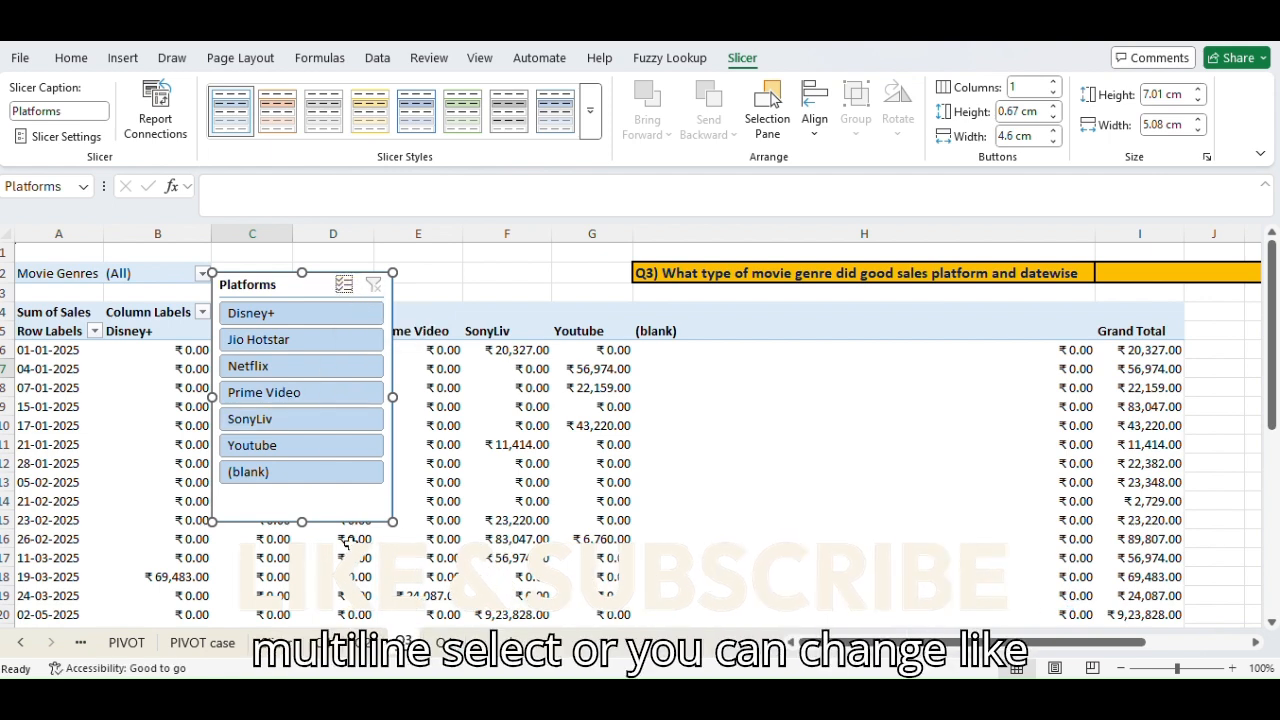
{"action": "left_click_drag", "start_coordinate": [301, 514], "coordinate": [308, 413]}
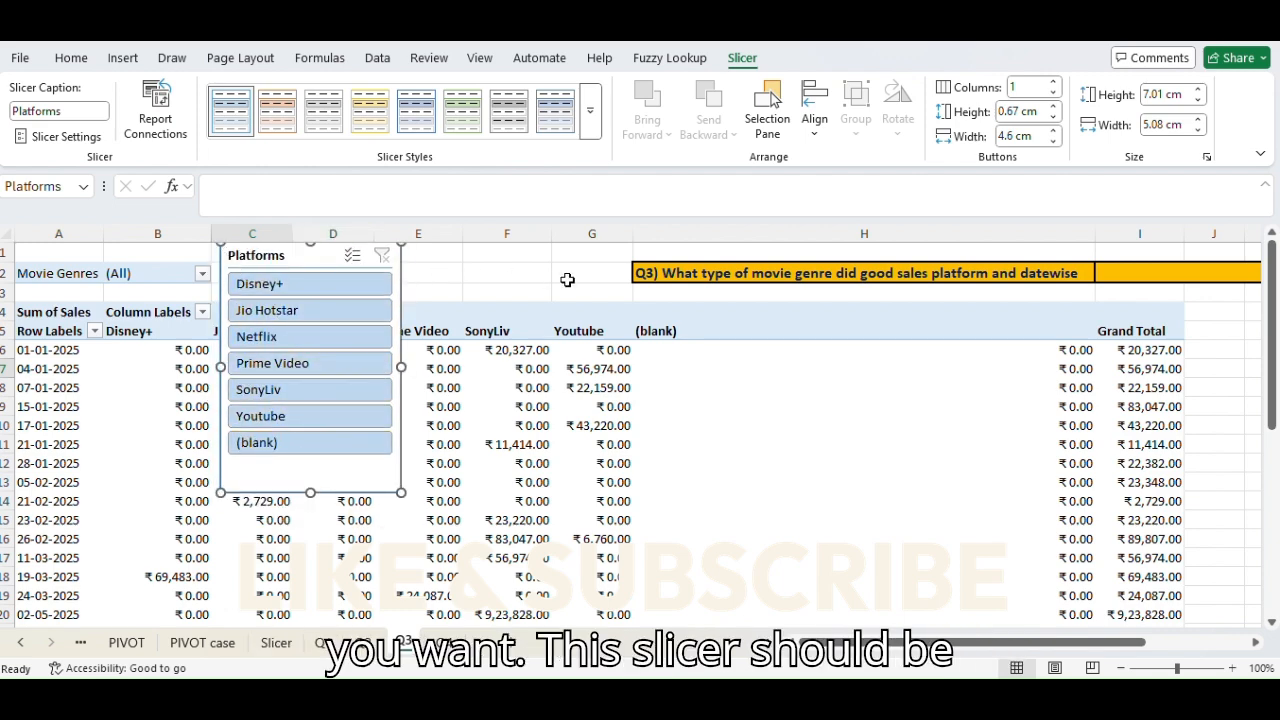
- Arrange the Platforms slicer's buttons in 3 columns and resize the slicer to about 12.9 cm wide and 3.4 cm high
{"action": "left_click", "coordinate": [1022, 89]}
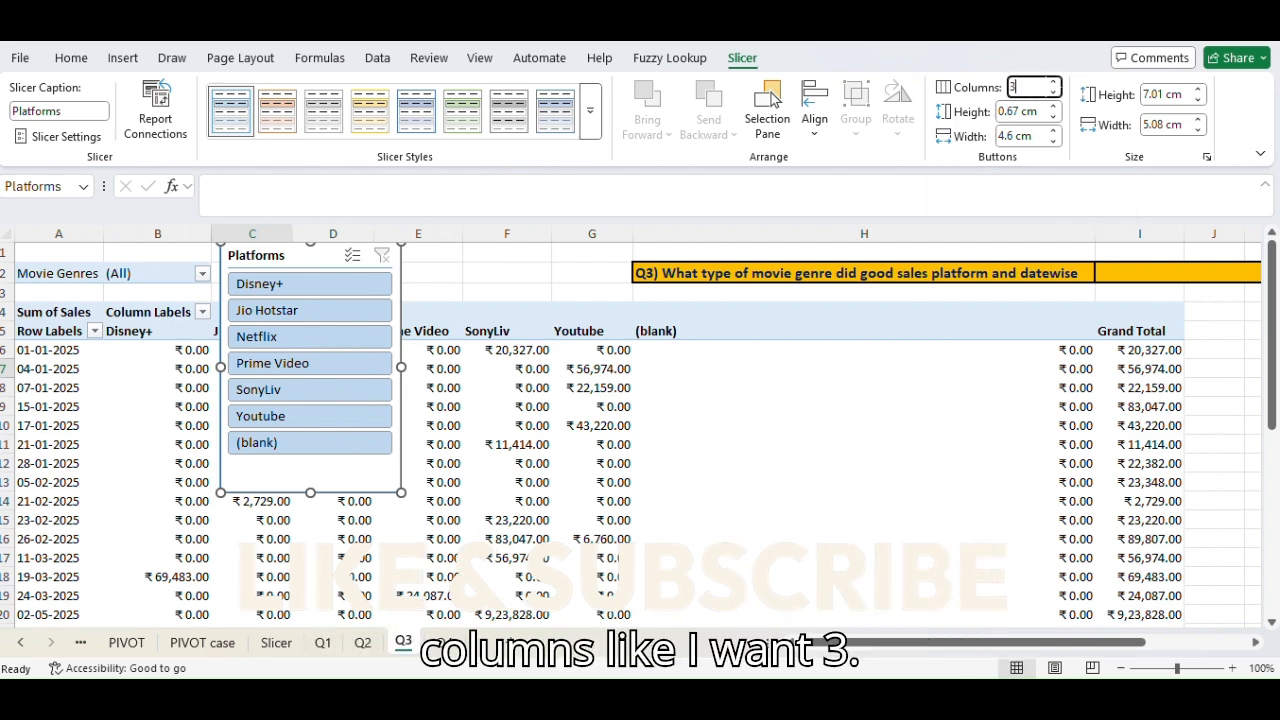
{"action": "type", "text": "3"}
{"action": "key", "text": "Return"}
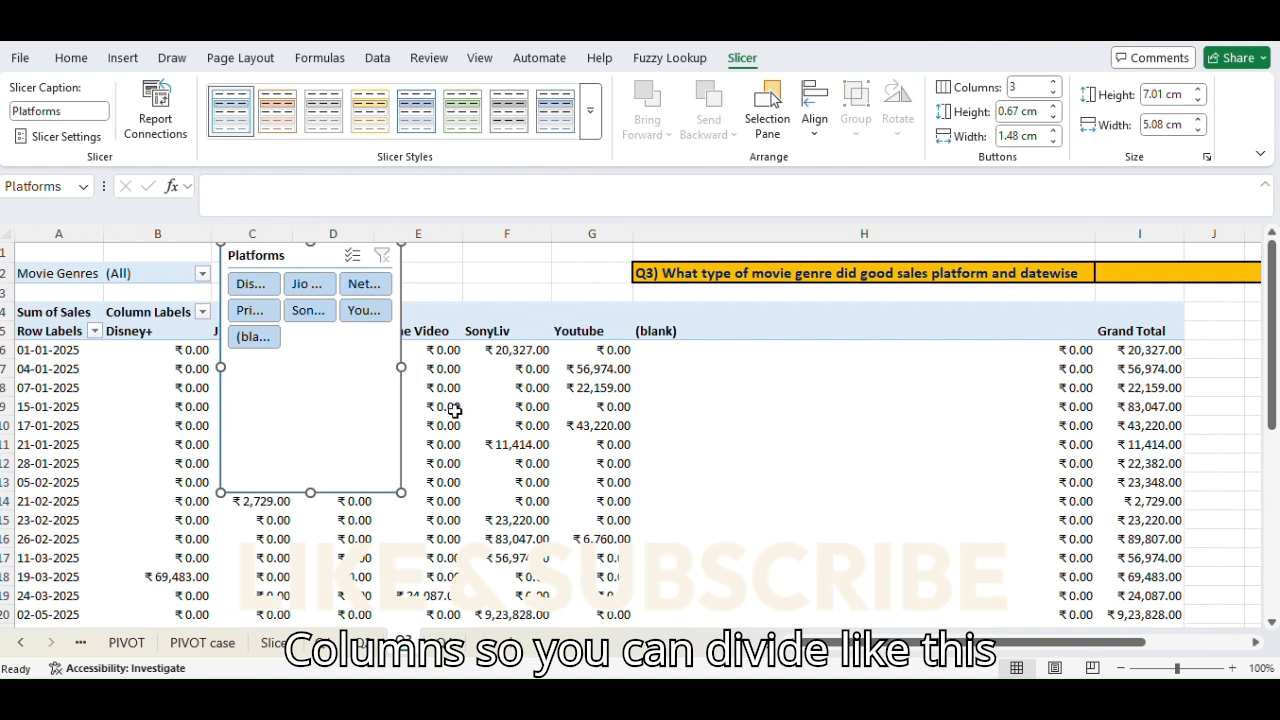
{"action": "left_click_drag", "start_coordinate": [401, 367], "coordinate": [679, 345]}
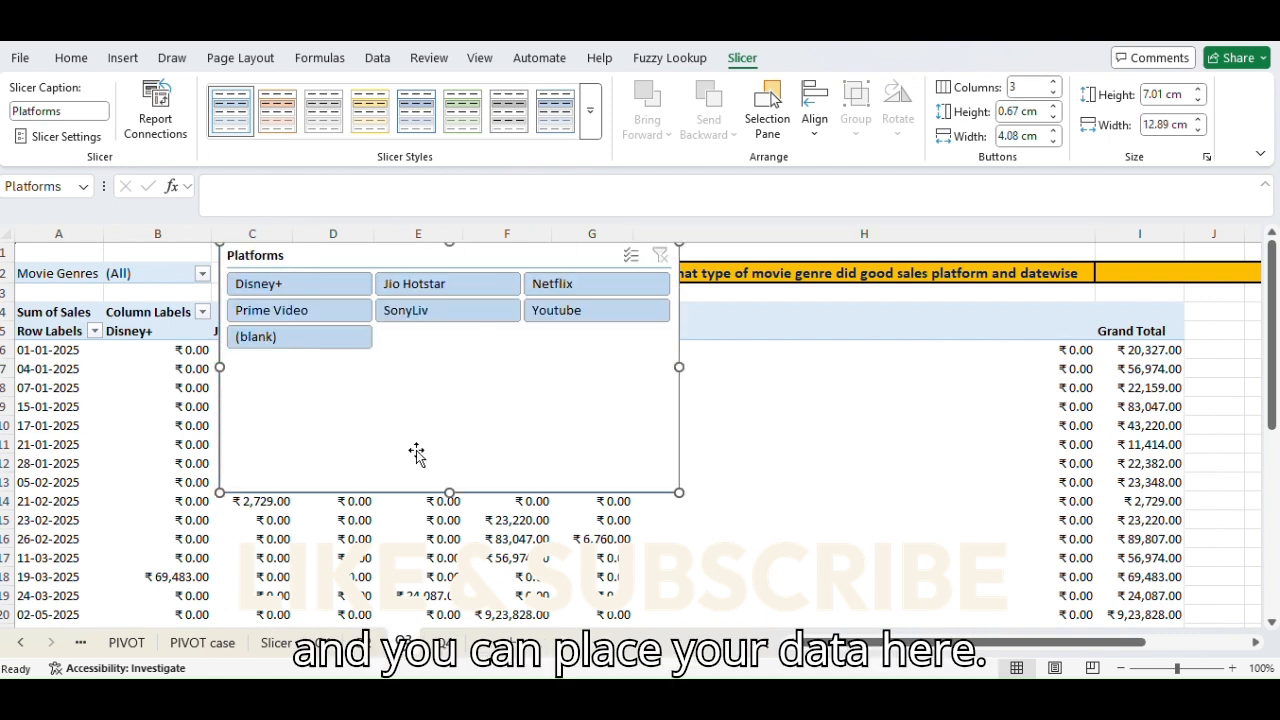
{"action": "left_click_drag", "start_coordinate": [450, 493], "coordinate": [449, 364]}
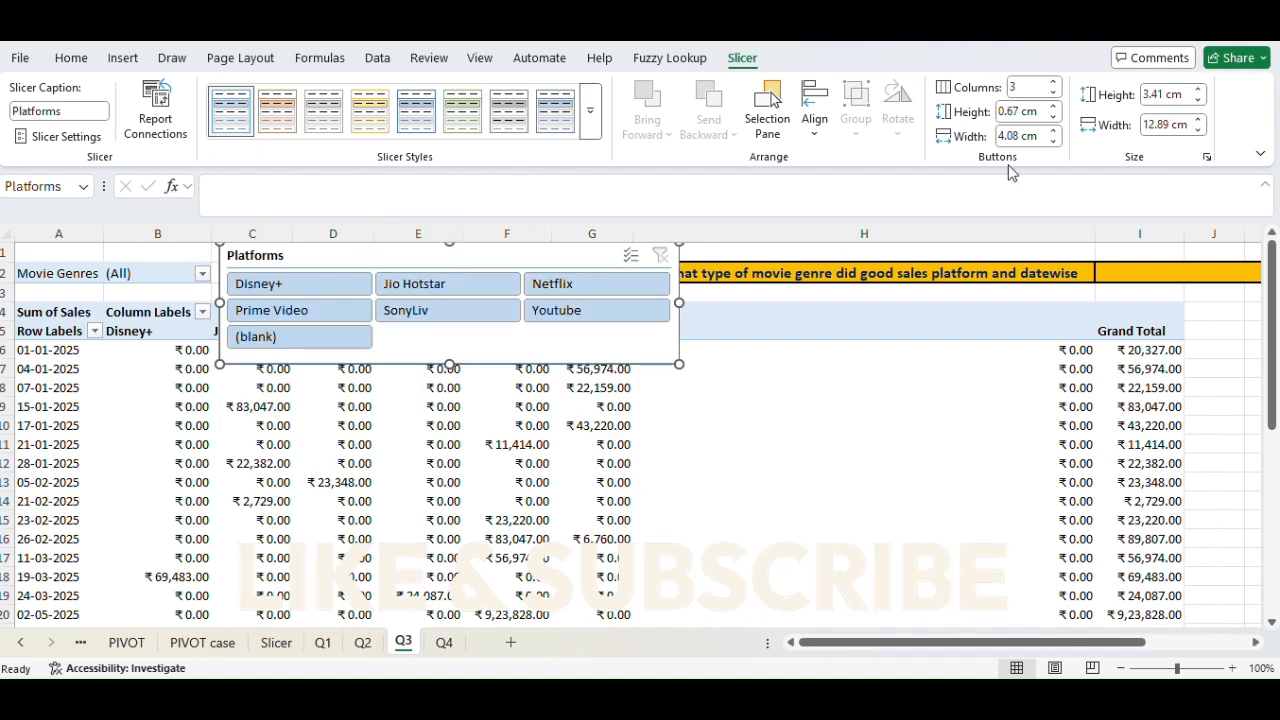
- Arrange the Platforms slicer's buttons in 4 columns, reduce its height to about 2.6 cm and place it over columns H to J
{"action": "left_click", "coordinate": [1053, 84]}
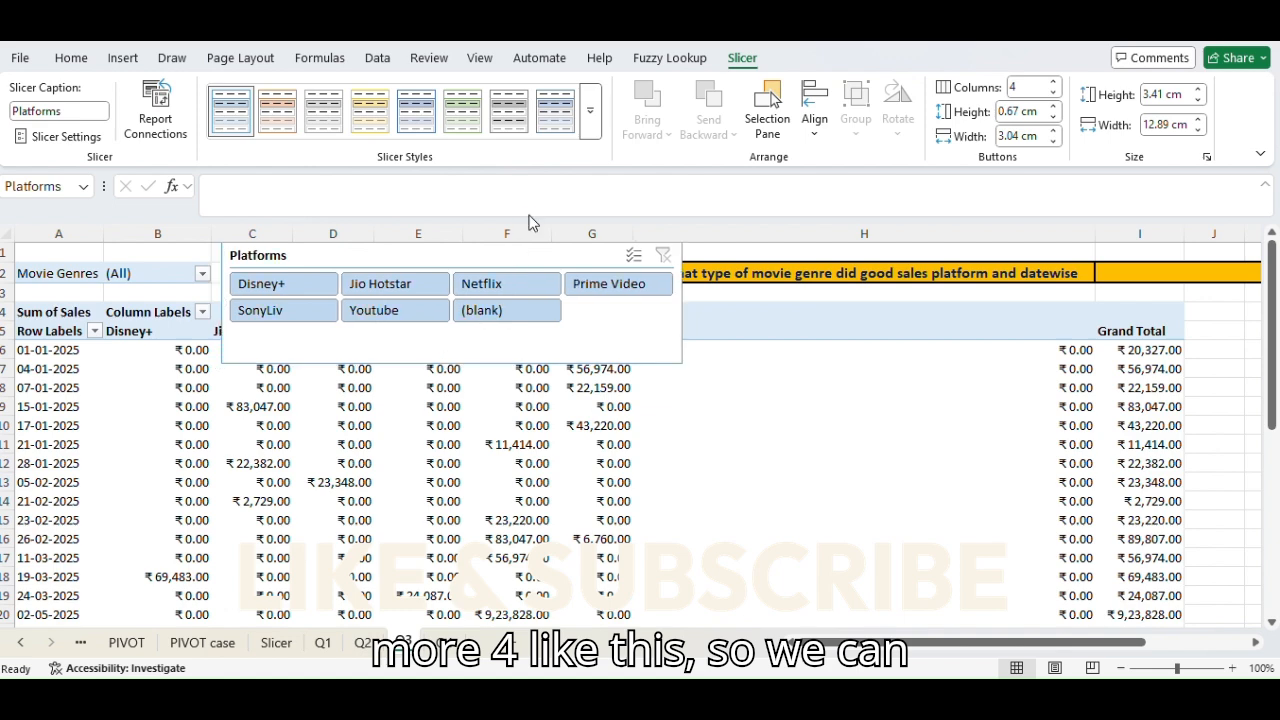
{"action": "left_click_drag", "start_coordinate": [454, 360], "coordinate": [457, 335]}
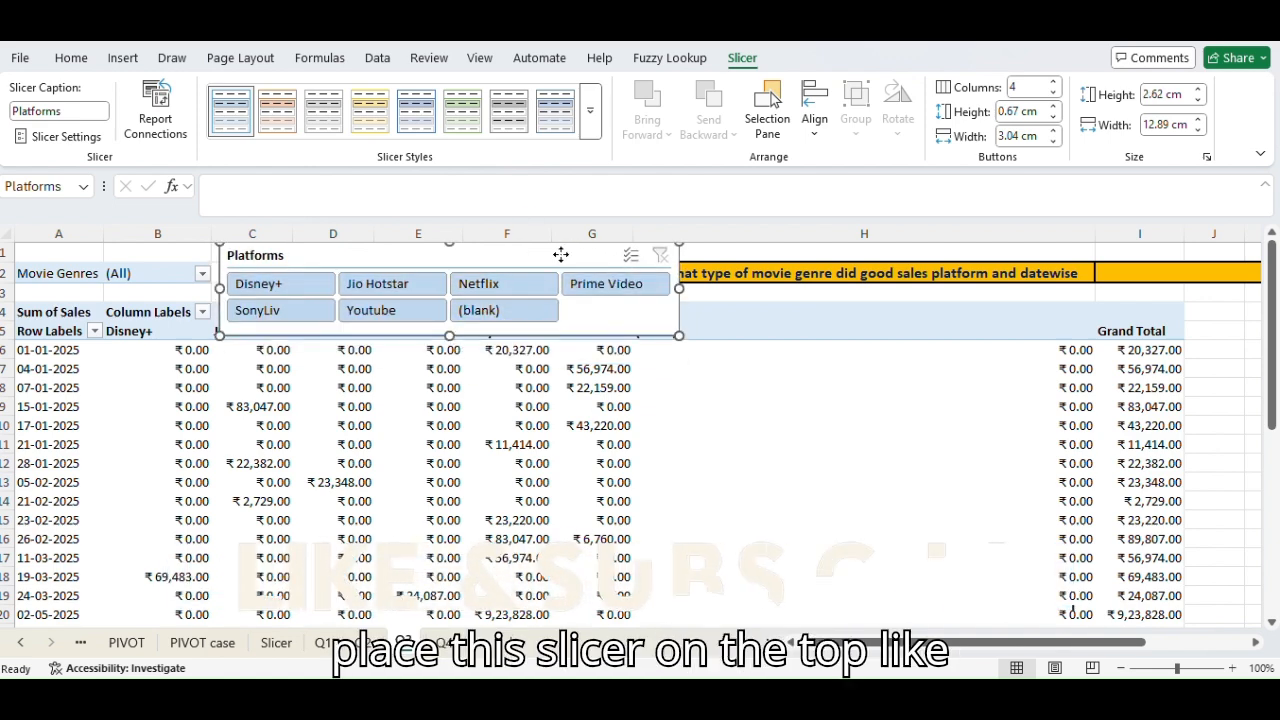
{"action": "left_click_drag", "start_coordinate": [561, 258], "coordinate": [801, 260]}
{"action": "left_click_drag", "start_coordinate": [695, 263], "coordinate": [1029, 267]}
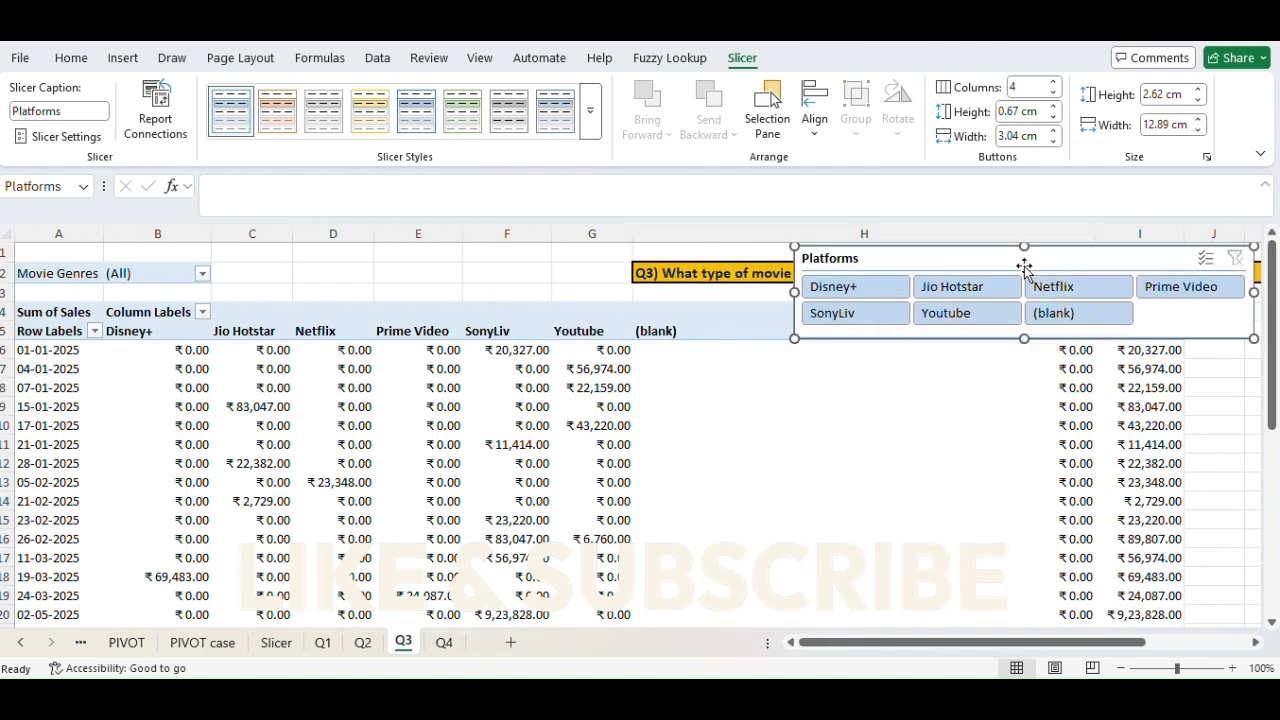
- Filter the Q3 pivot table with the Platforms slicer by Netflix, SonyLiv, Prime Video and finally Disney+, one at a time
{"action": "left_click", "coordinate": [1072, 288]}
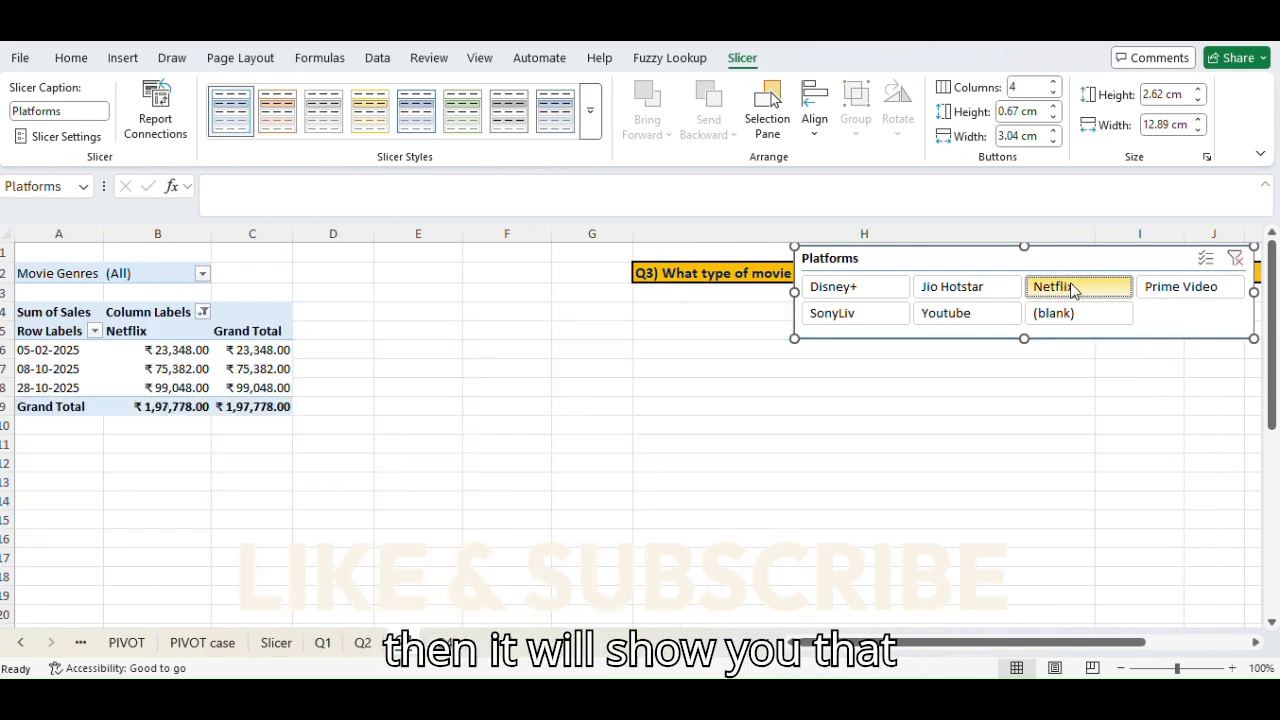
{"action": "left_click", "coordinate": [834, 313]}
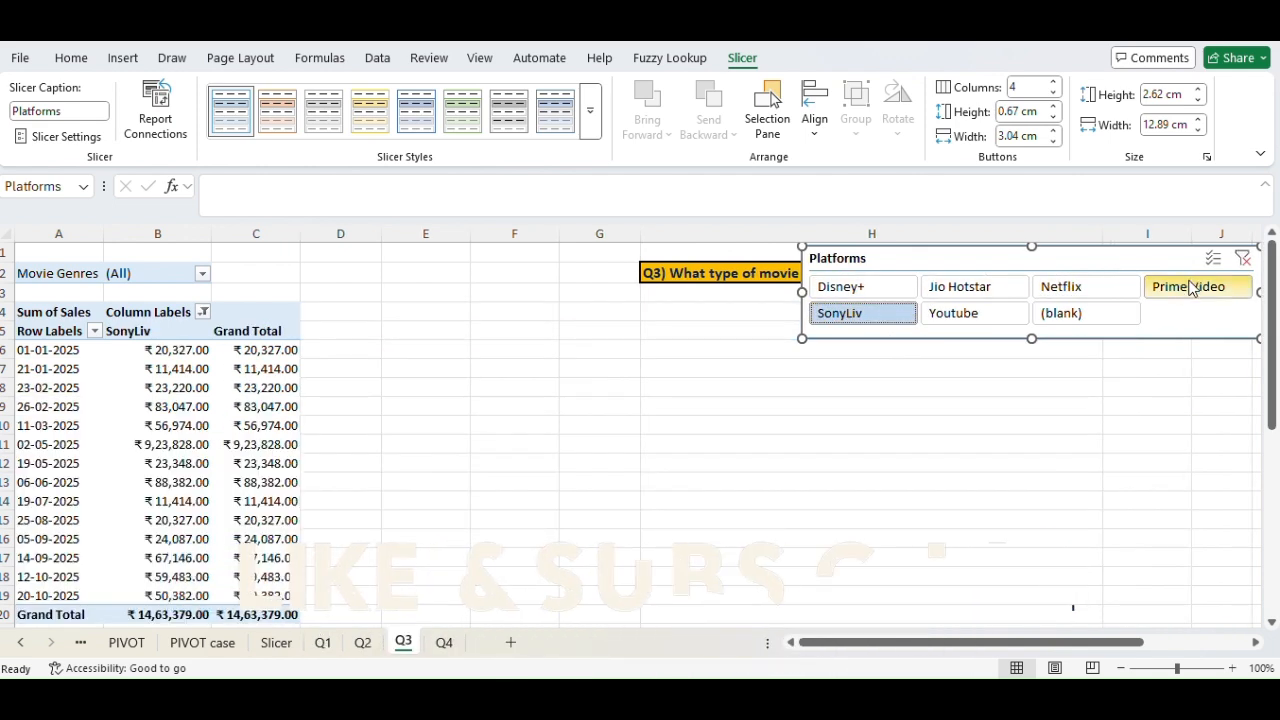
{"action": "left_click", "coordinate": [1190, 286]}
{"action": "left_click", "coordinate": [882, 289]}
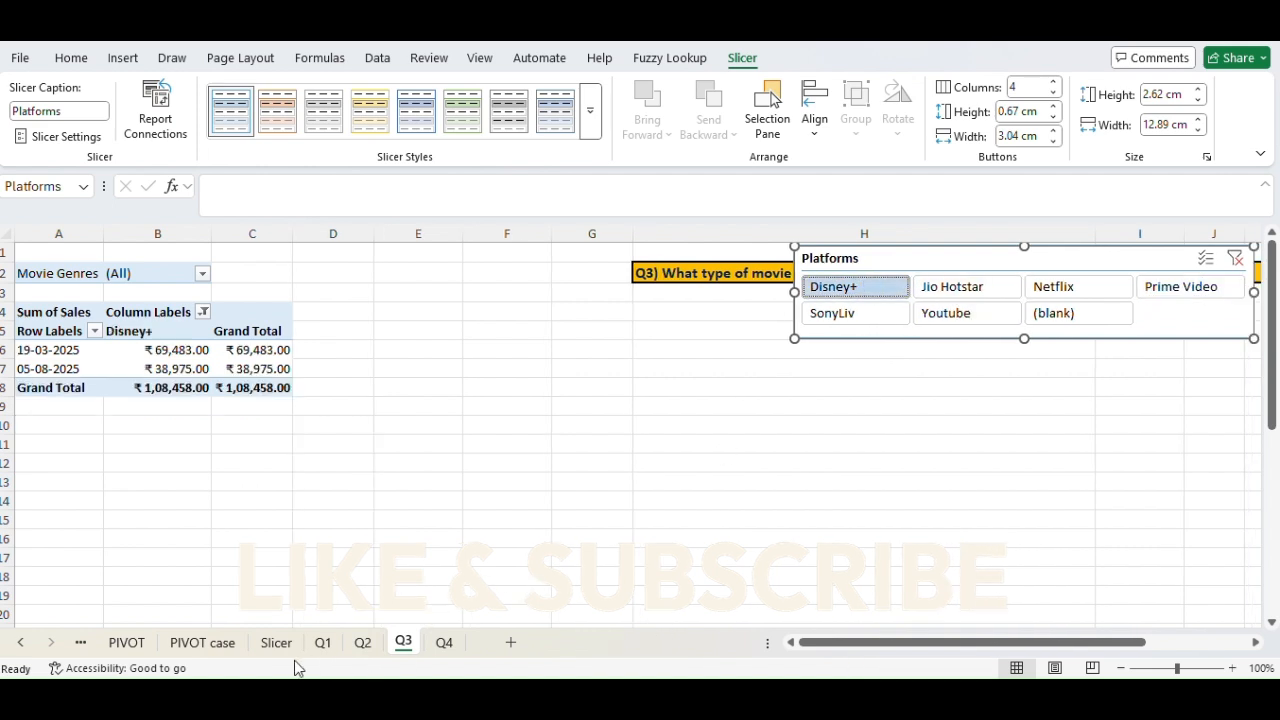
- Go to the Q1 sheet and insert Date, Customers and Regions in India slicers for its pivot table
{"action": "left_click", "coordinate": [362, 645]}
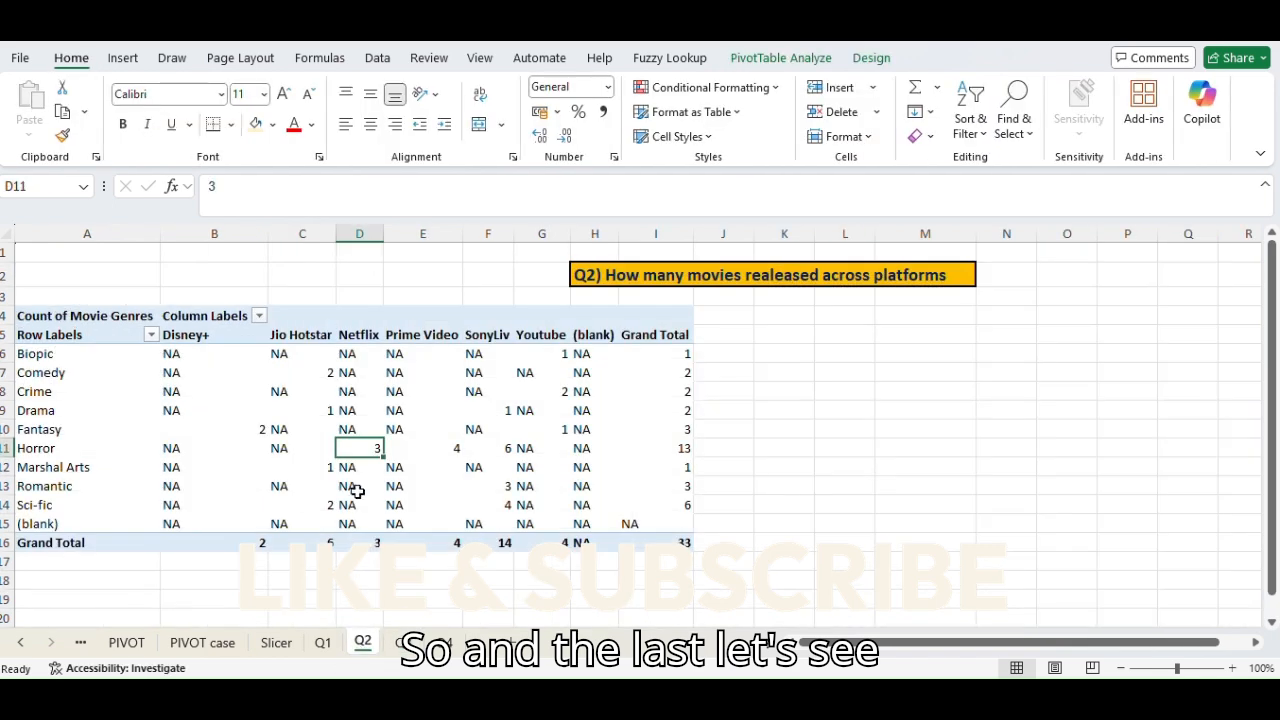
{"action": "left_click", "coordinate": [310, 433]}
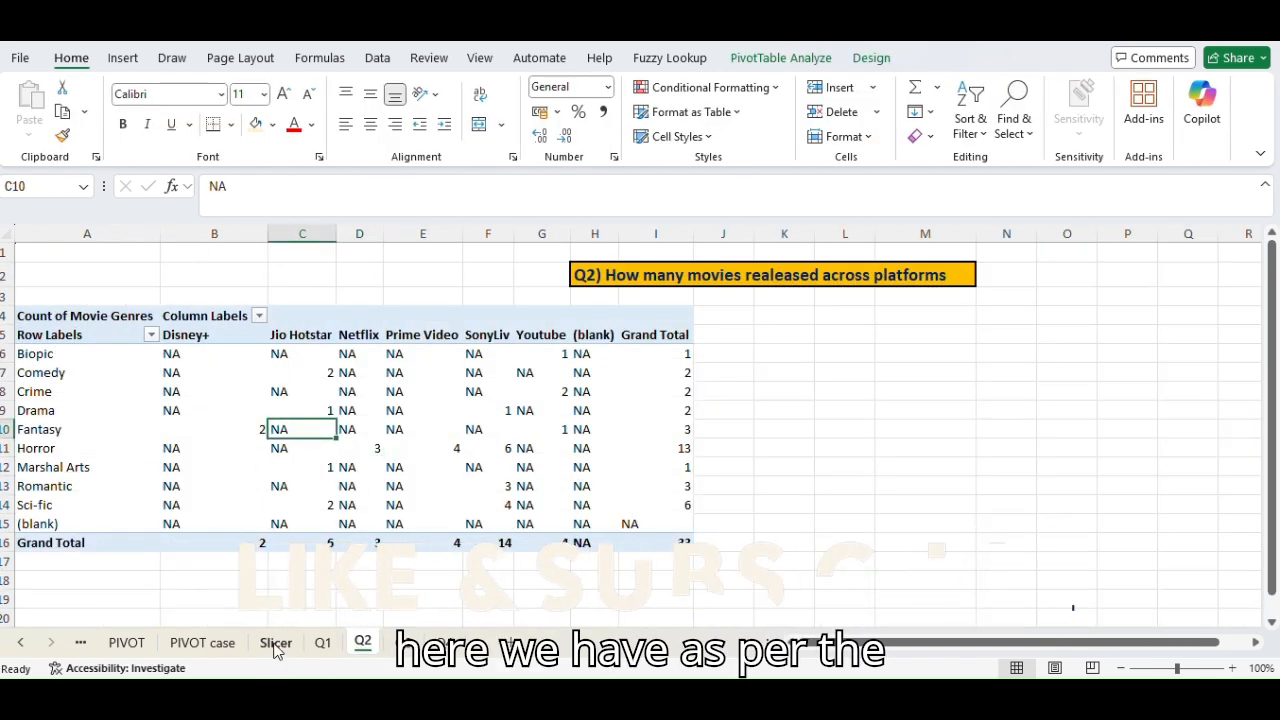
{"action": "left_click", "coordinate": [320, 645]}
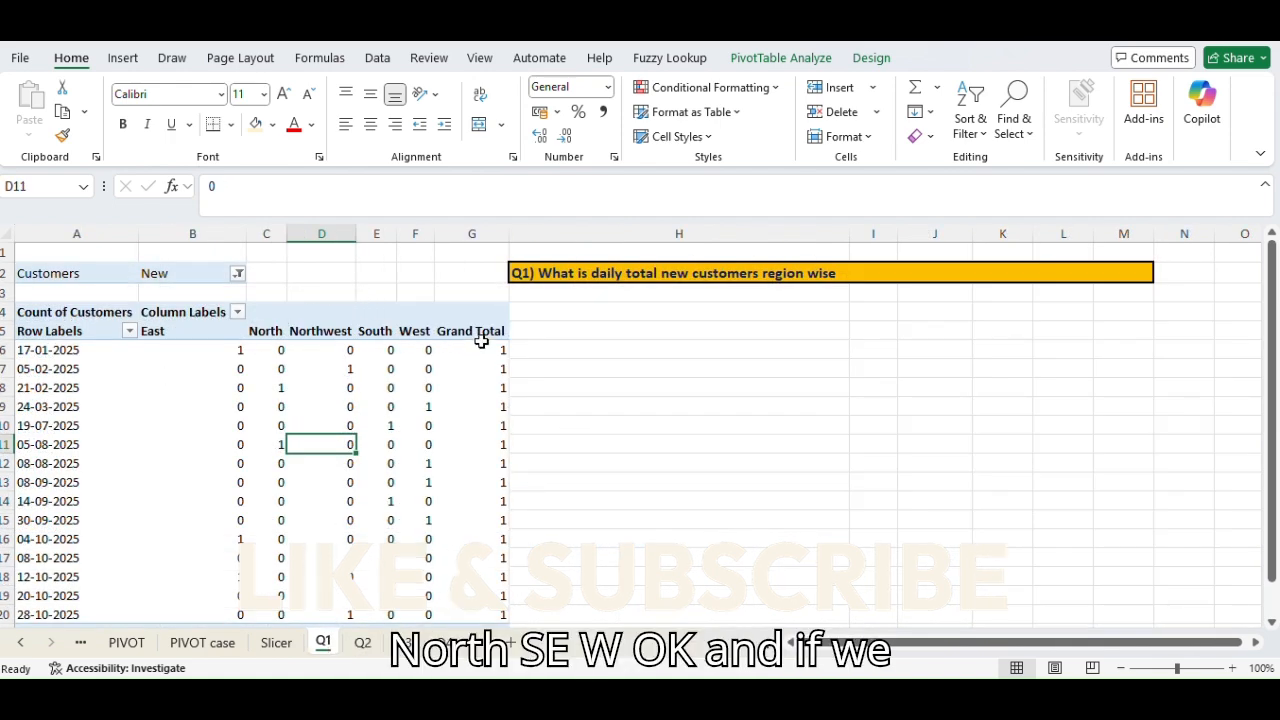
{"action": "left_click", "coordinate": [337, 350]}
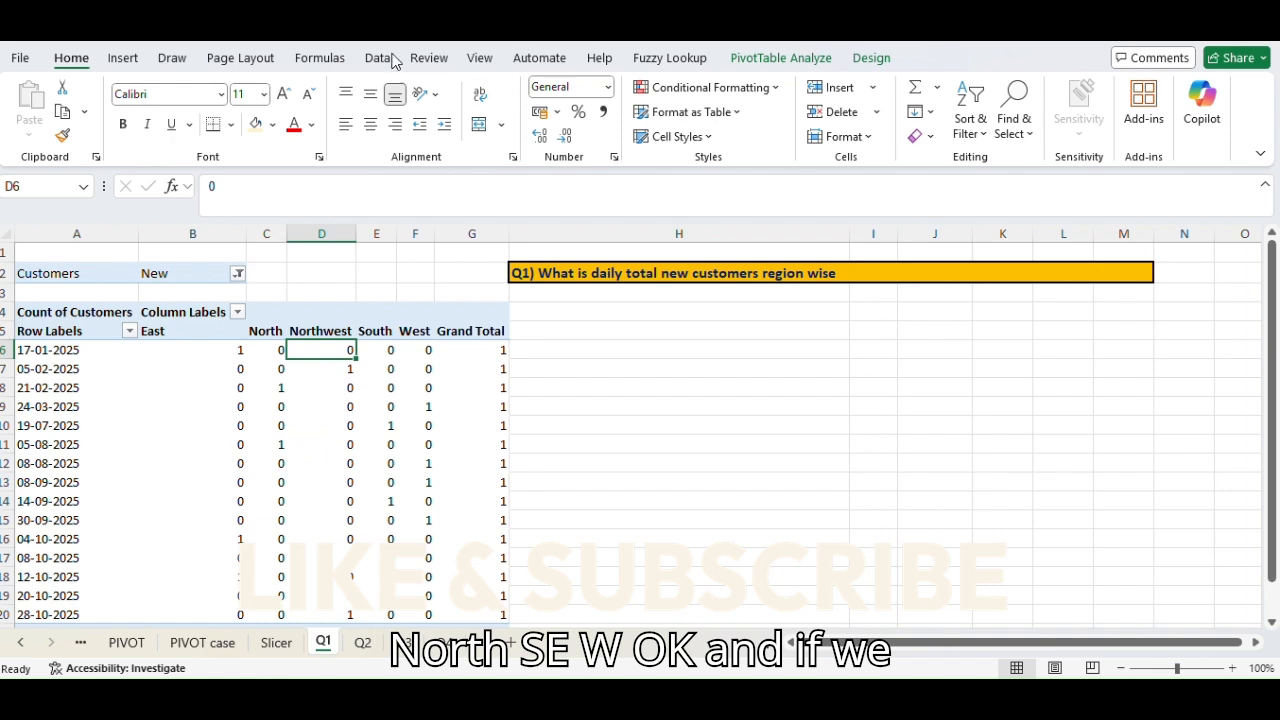
{"action": "left_click", "coordinate": [122, 60]}
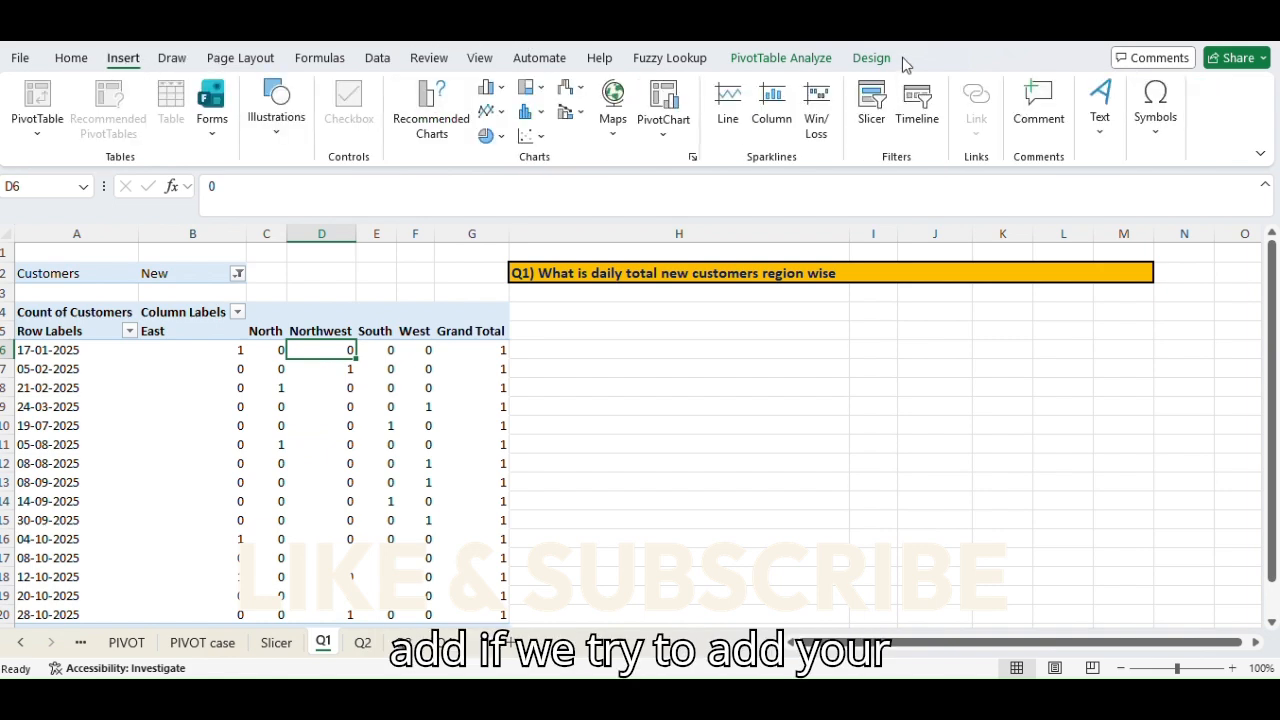
{"action": "left_click", "coordinate": [870, 110]}
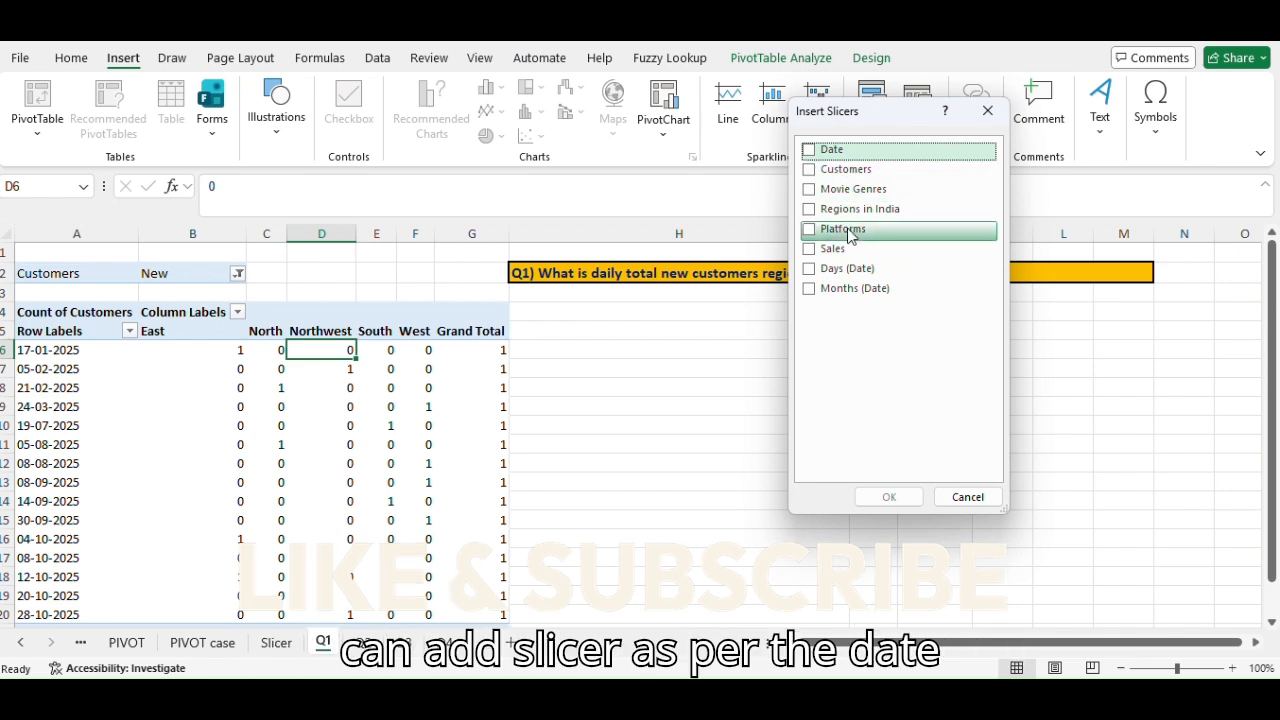
{"action": "left_click", "coordinate": [810, 169]}
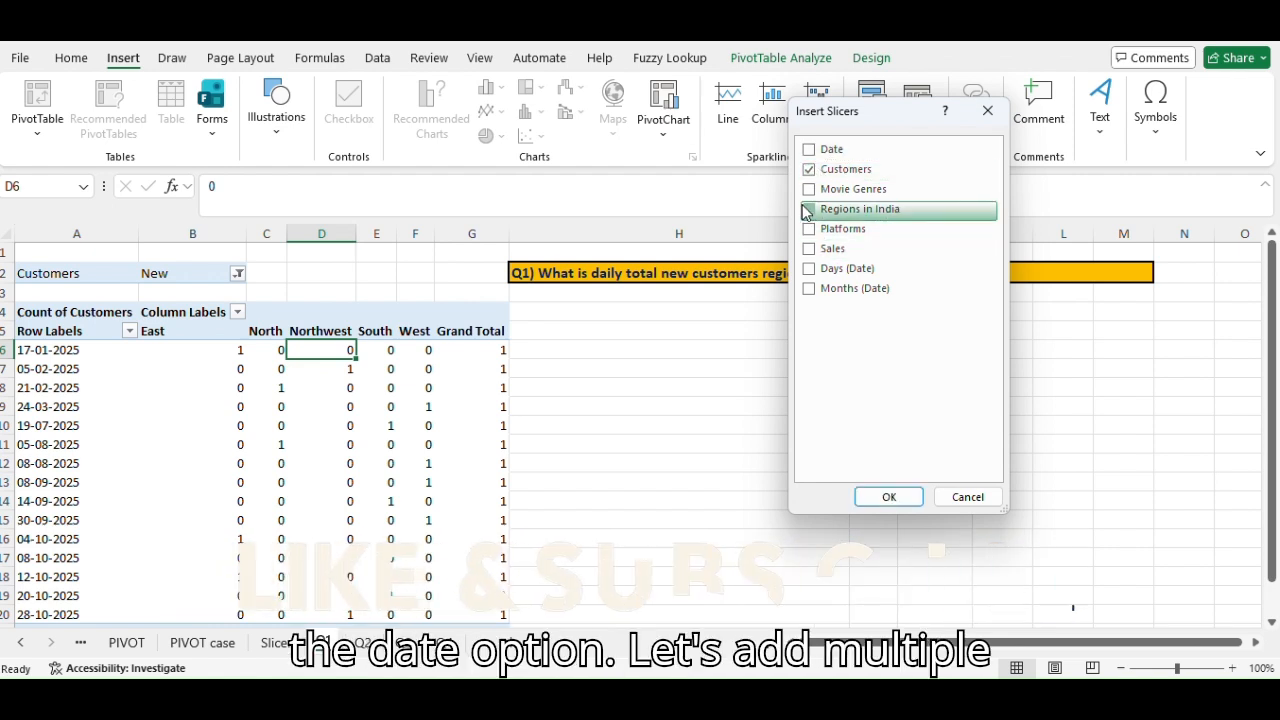
{"action": "left_click", "coordinate": [807, 210]}
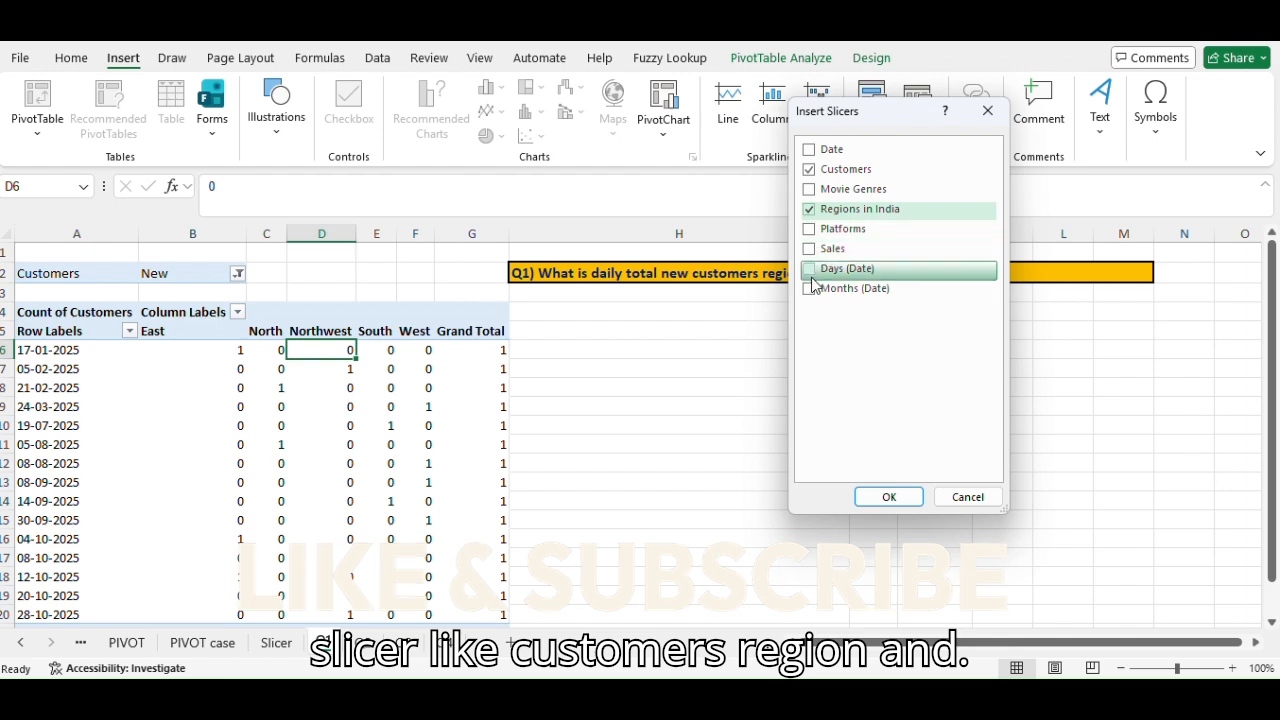
{"action": "left_click", "coordinate": [810, 149]}
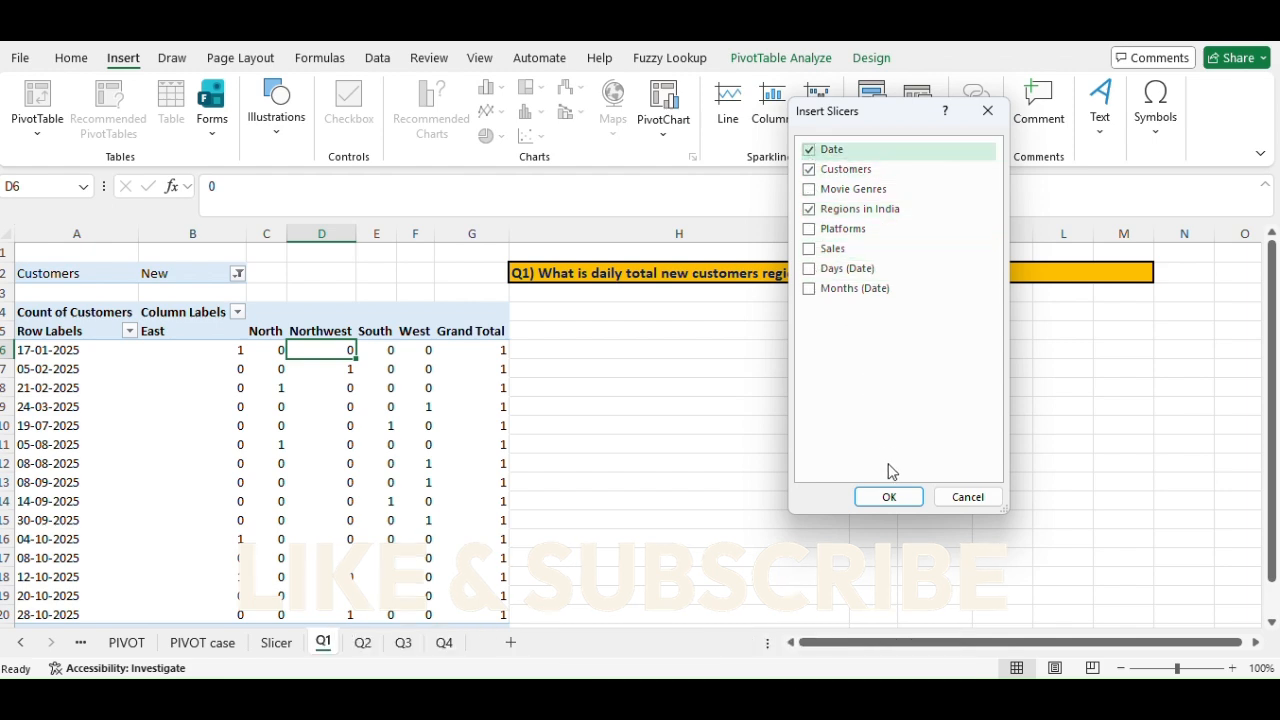
{"action": "left_click", "coordinate": [893, 498]}
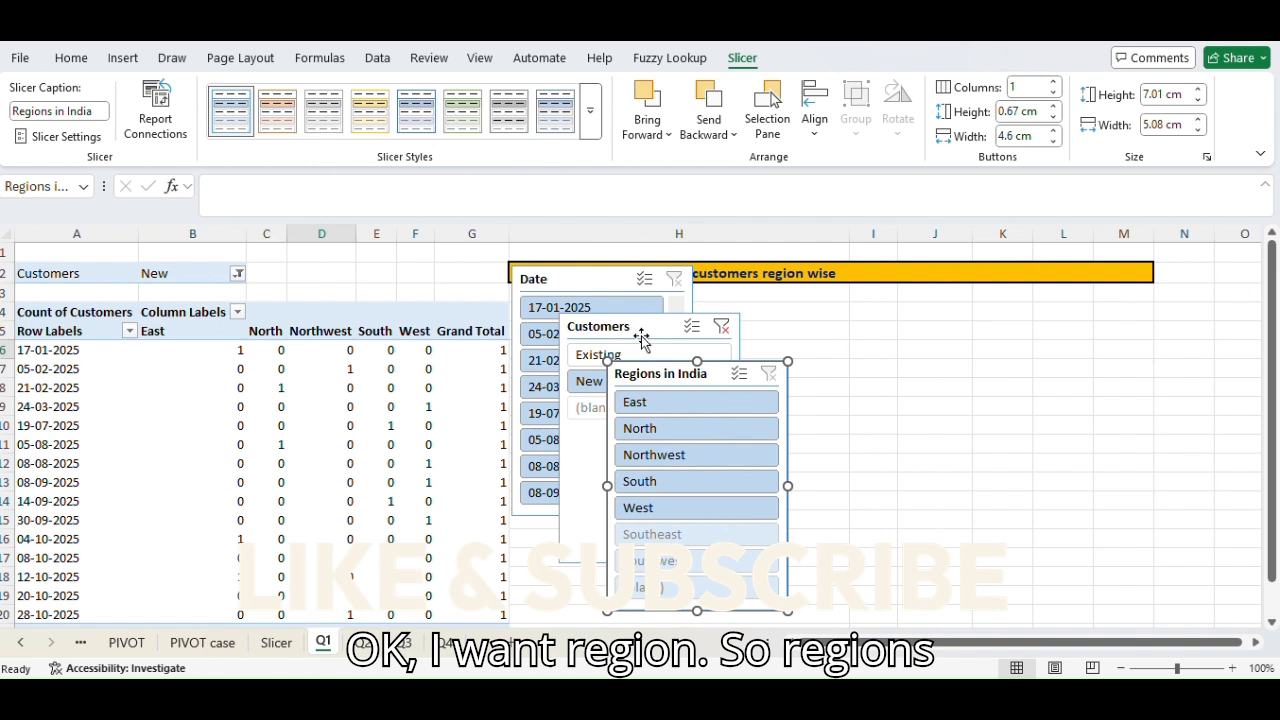
- Spread out the overlapping slicers below the Q1 heading, with Date in column H, Regions in India beside it and a shortened Customers slicer last
{"action": "left_click_drag", "start_coordinate": [644, 335], "coordinate": [972, 302]}
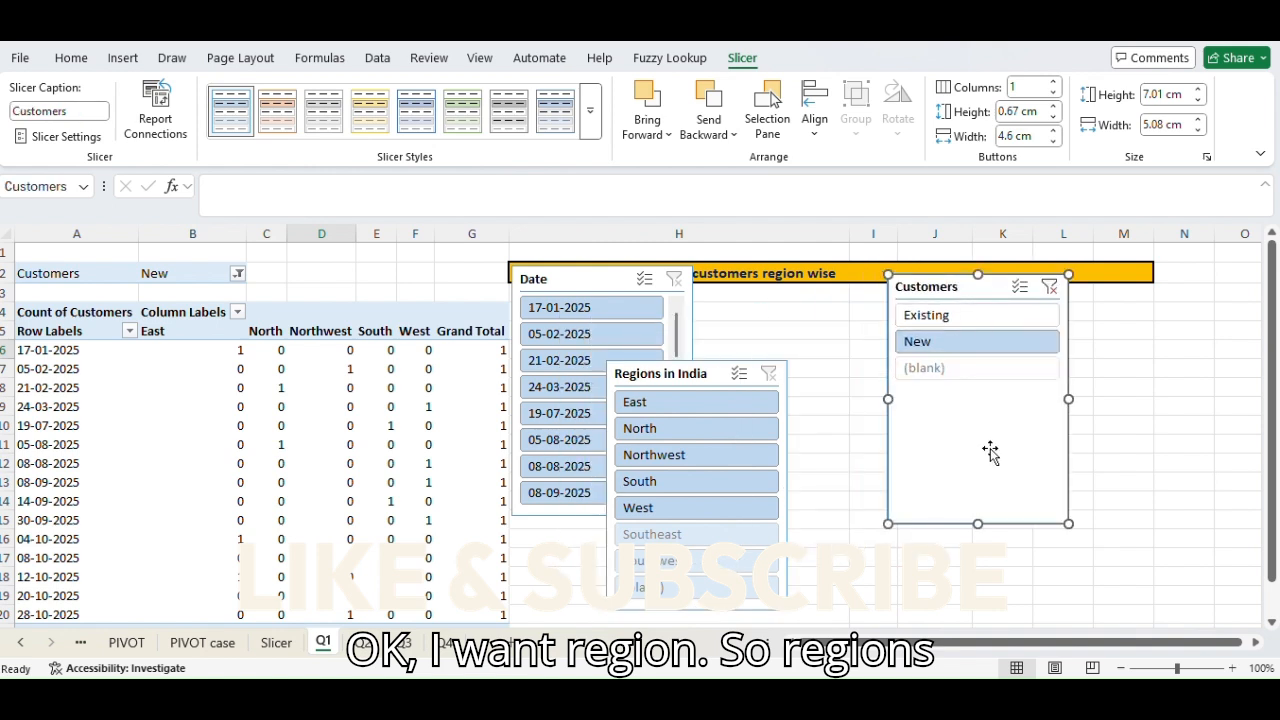
{"action": "left_click_drag", "start_coordinate": [978, 523], "coordinate": [977, 347]}
{"action": "left_click_drag", "start_coordinate": [952, 283], "coordinate": [1070, 265]}
{"action": "left_click_drag", "start_coordinate": [1097, 346], "coordinate": [1097, 379]}
{"action": "left_click_drag", "start_coordinate": [1115, 281], "coordinate": [1148, 338]}
{"action": "left_click_drag", "start_coordinate": [694, 378], "coordinate": [970, 330]}
{"action": "left_click_drag", "start_coordinate": [588, 278], "coordinate": [657, 306]}
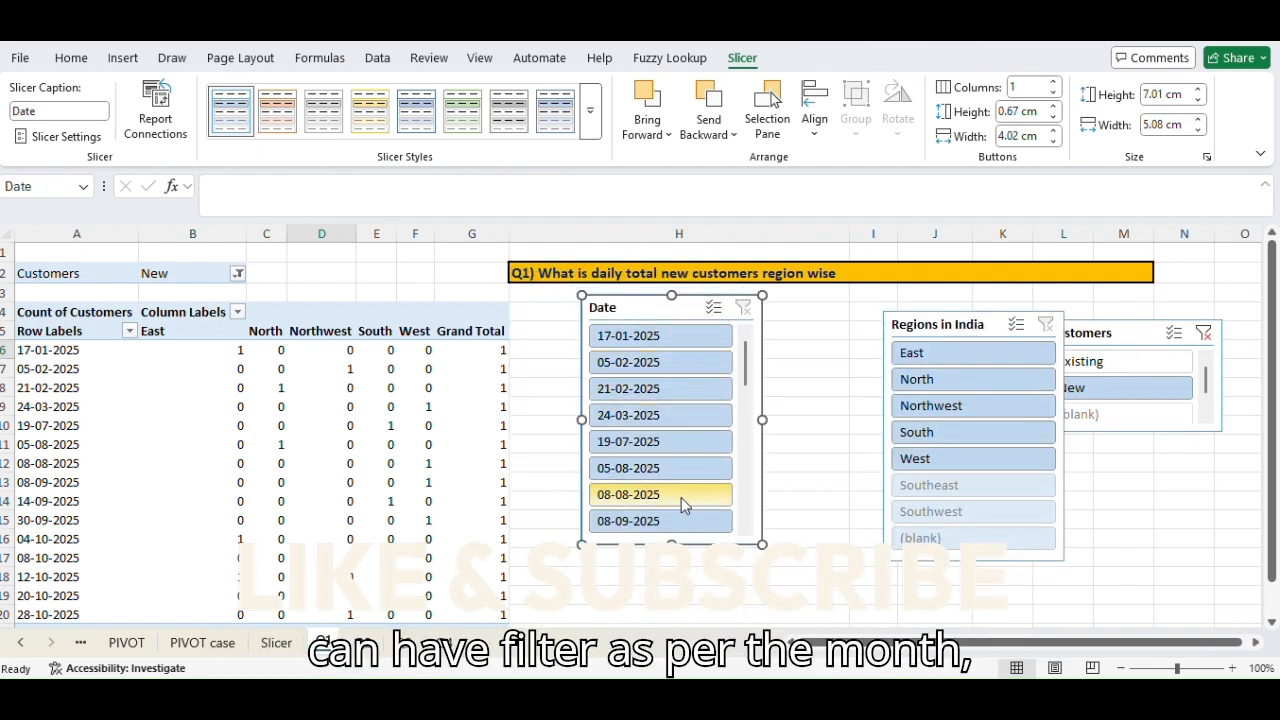
- Apply a light yellow style to the Date slicer and a light grey style to the Regions in India slicer
{"action": "left_click_drag", "start_coordinate": [750, 397], "coordinate": [740, 338]}
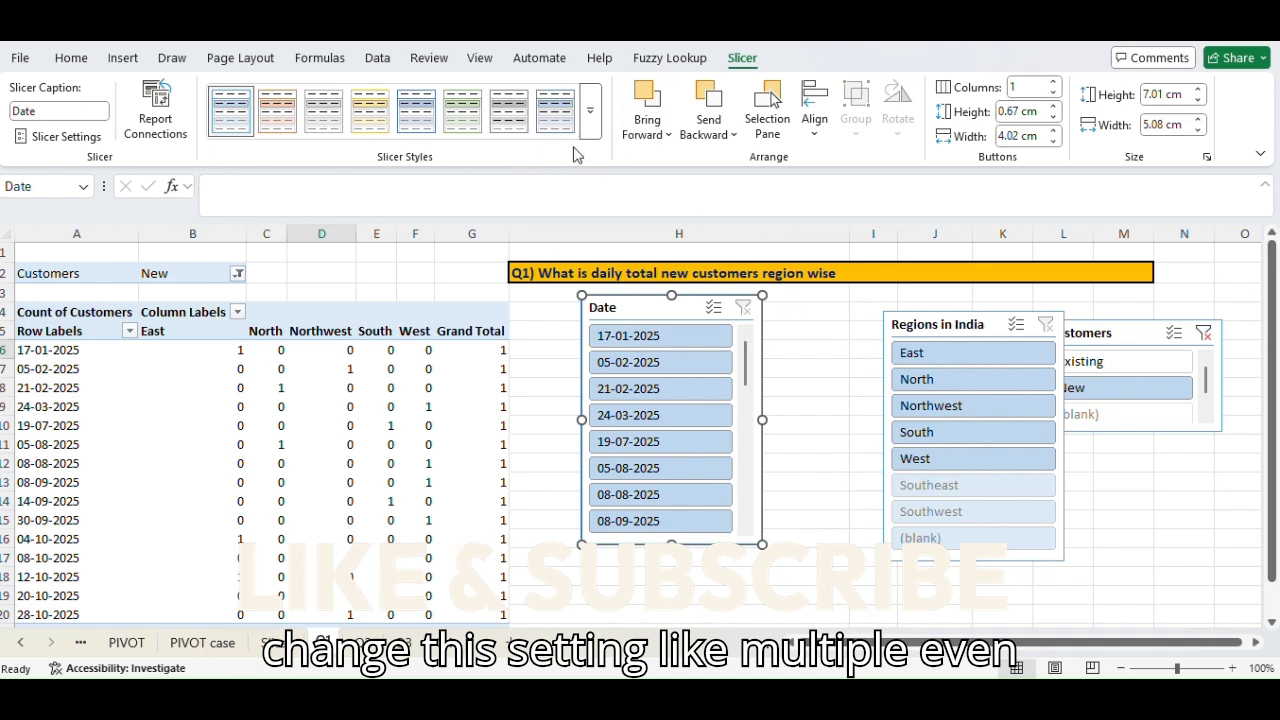
{"action": "left_click", "coordinate": [380, 118]}
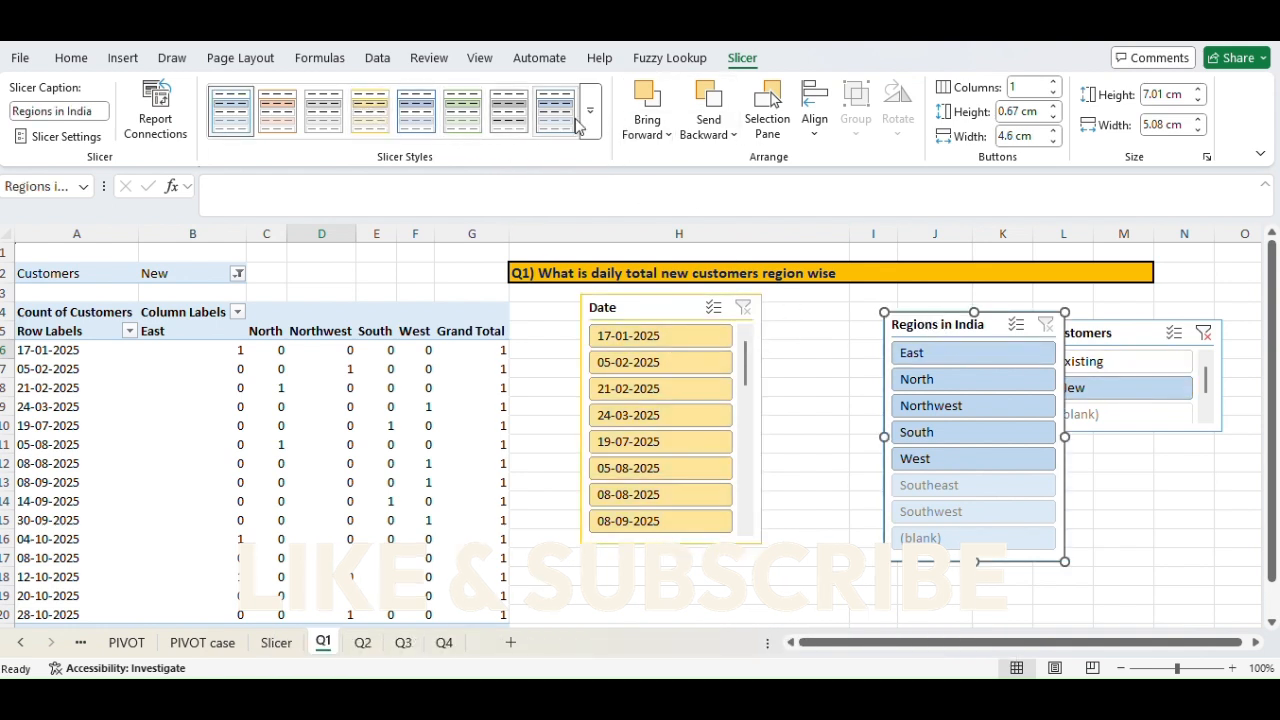
{"action": "left_click", "coordinate": [307, 120]}
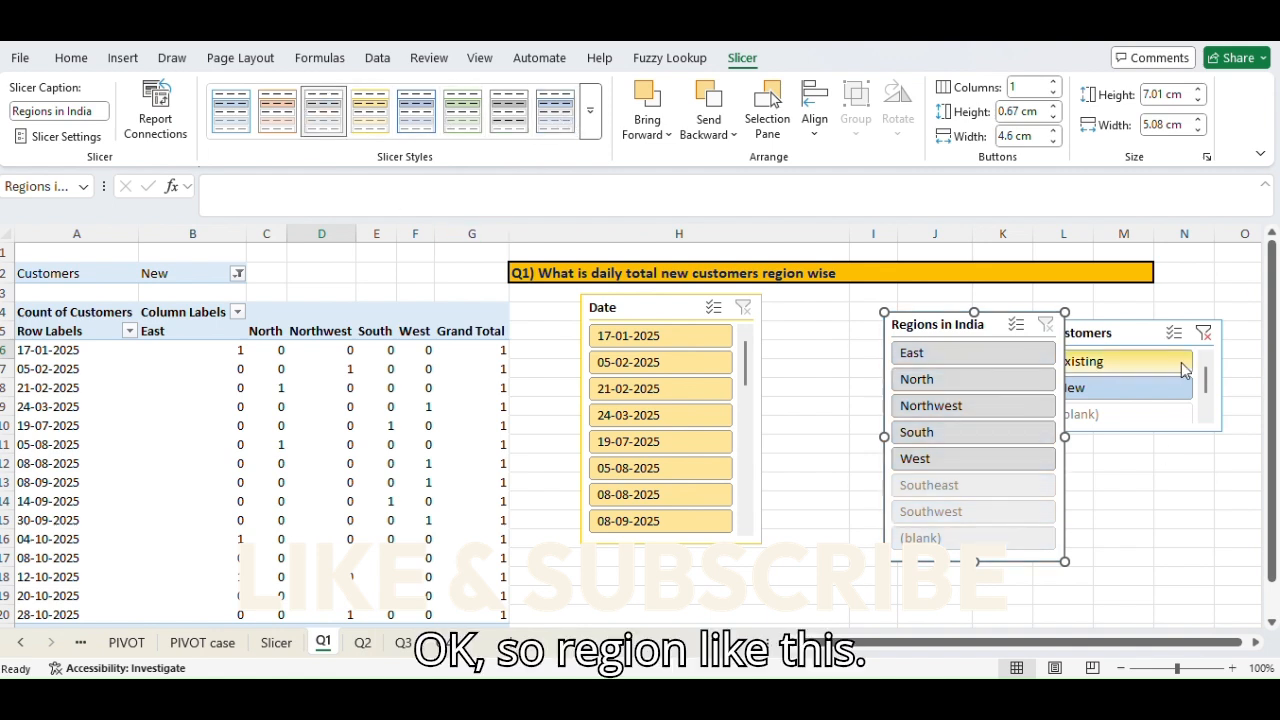
- Filter the Q1 pivot table to the East region using the Regions in India slicer
{"action": "left_click", "coordinate": [937, 357]}
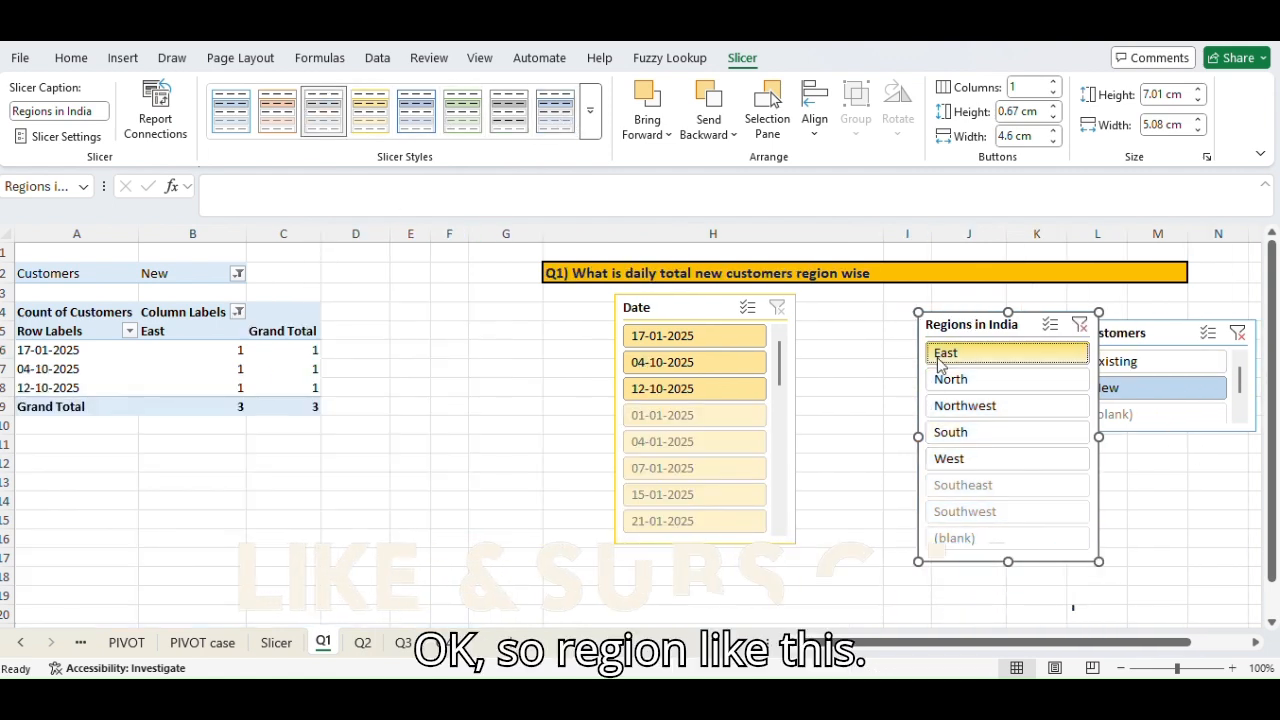